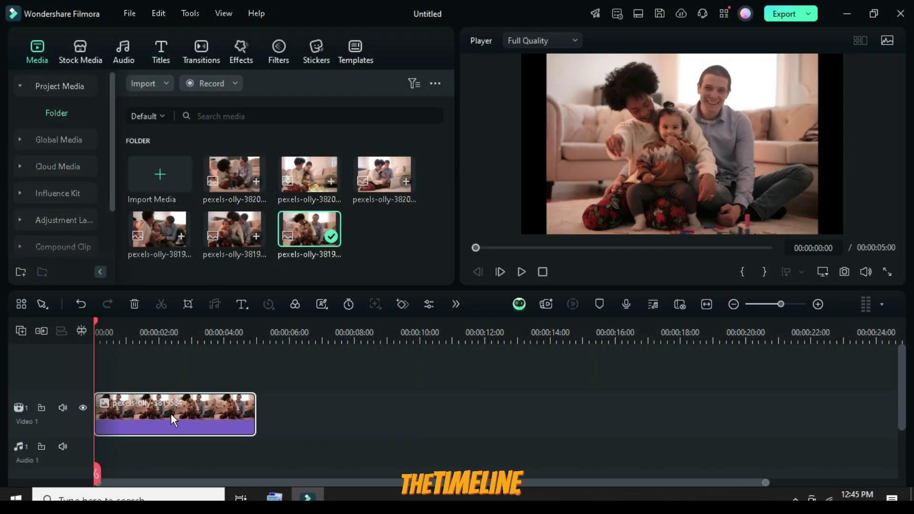
Step: Bring up the options menu of the pexels-olly clip on Video 1
right_click(171, 410)
Step: Crop the clip to fit the frame and copy it
click(230, 186)
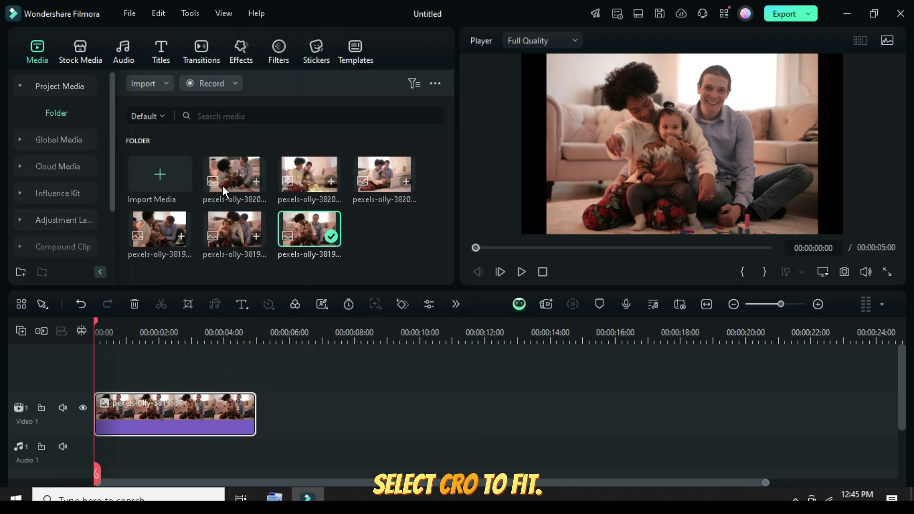
right_click(149, 407)
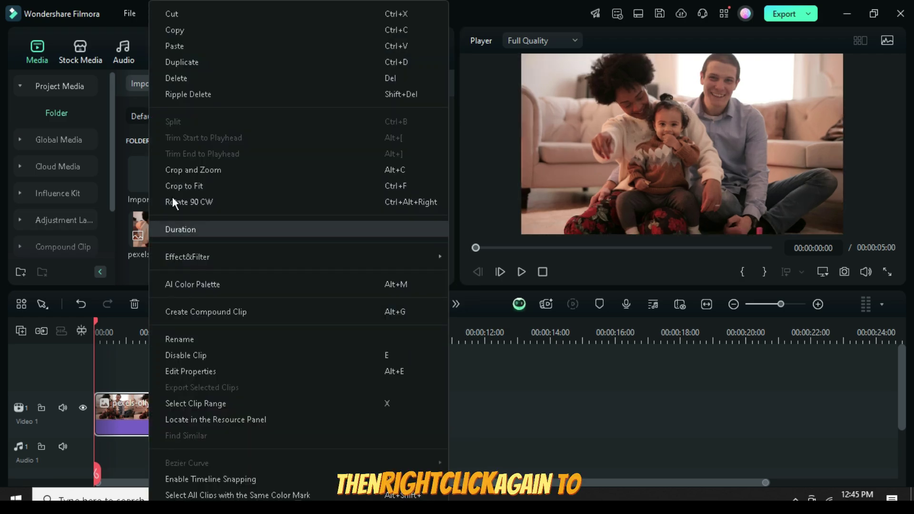
click(176, 32)
Step: Add a second video track and paste the copied clip onto Video 2
click(21, 331)
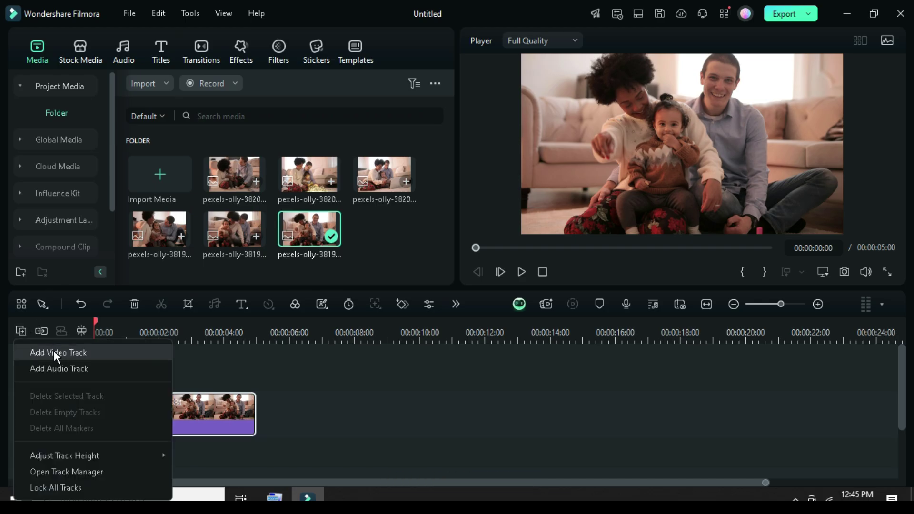
click(53, 350)
right_click(97, 404)
click(128, 42)
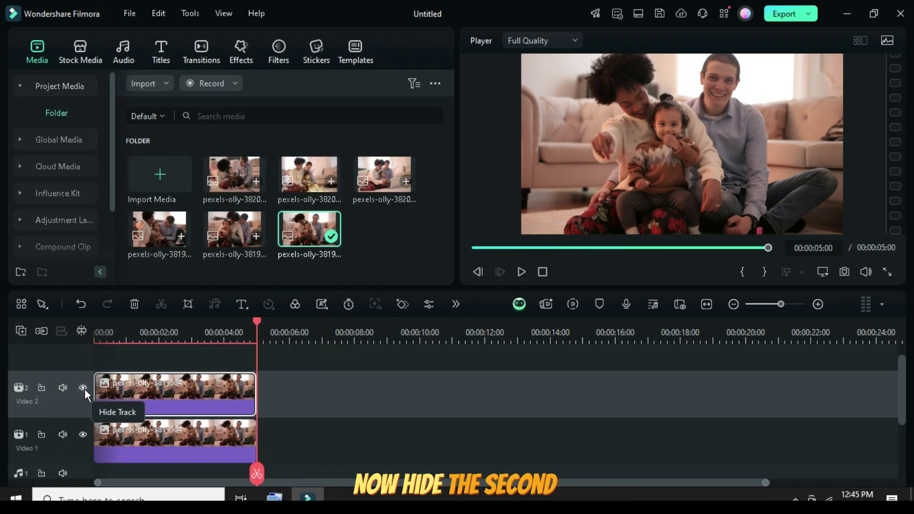
Step: Apply Square Blur to the Video 1 clip while Video 2 is temporarily hidden
click(83, 387)
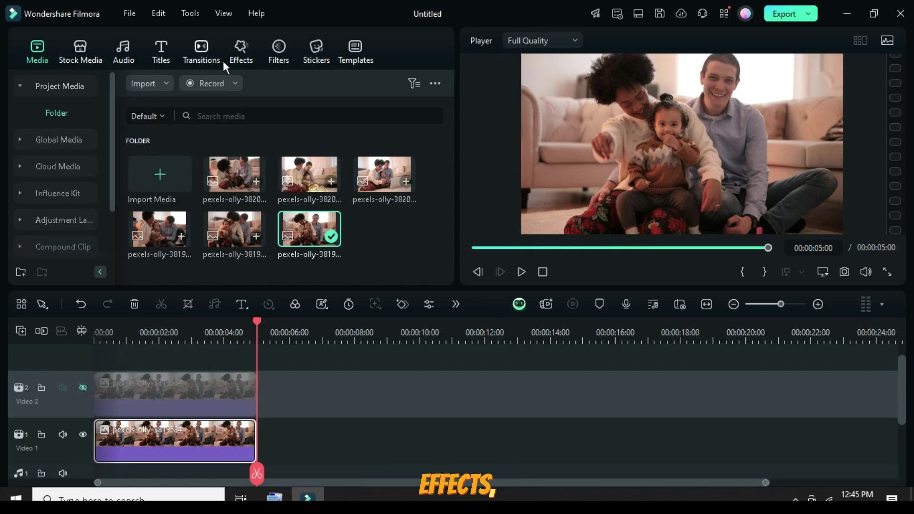
click(235, 43)
scroll(202, 170, down, 2)
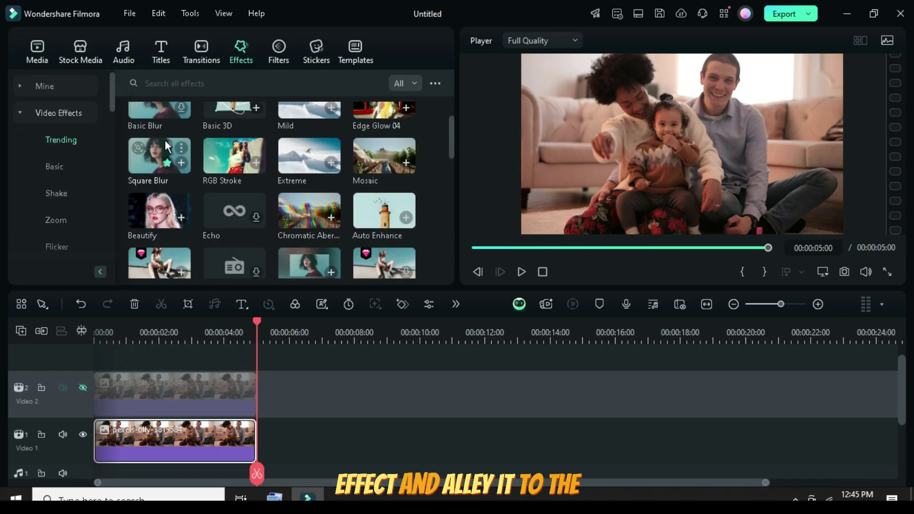
drag(157, 161, 178, 425)
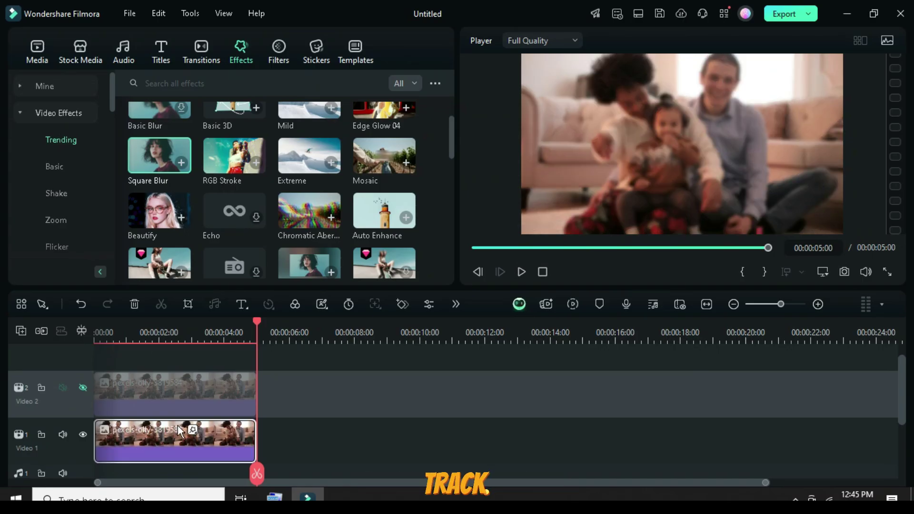
click(83, 387)
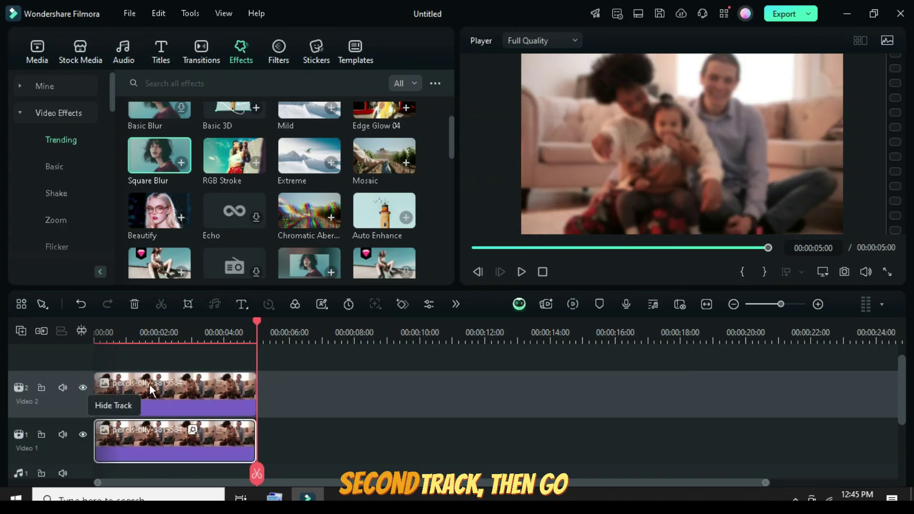
Step: Apply a white Border to the Video 2 clip with Size 5 and Blur 1
scroll(447, 133, up, 2)
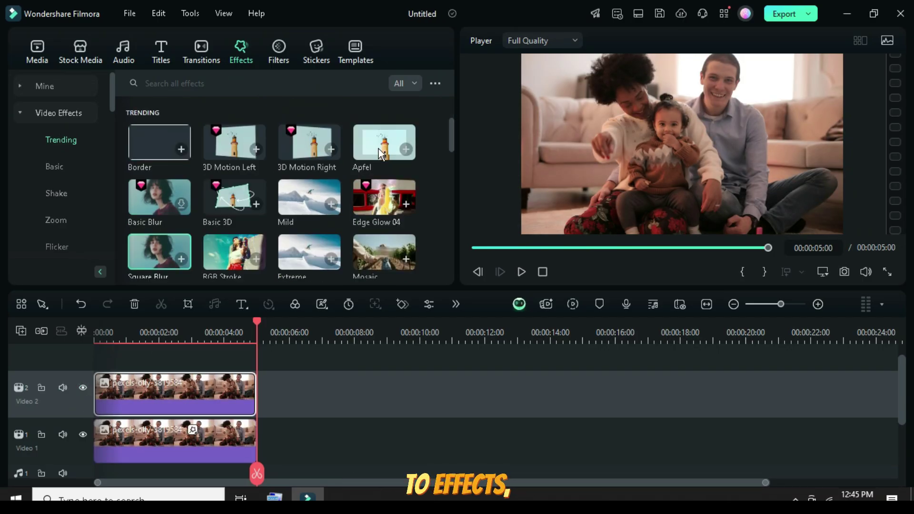
drag(153, 144, 140, 383)
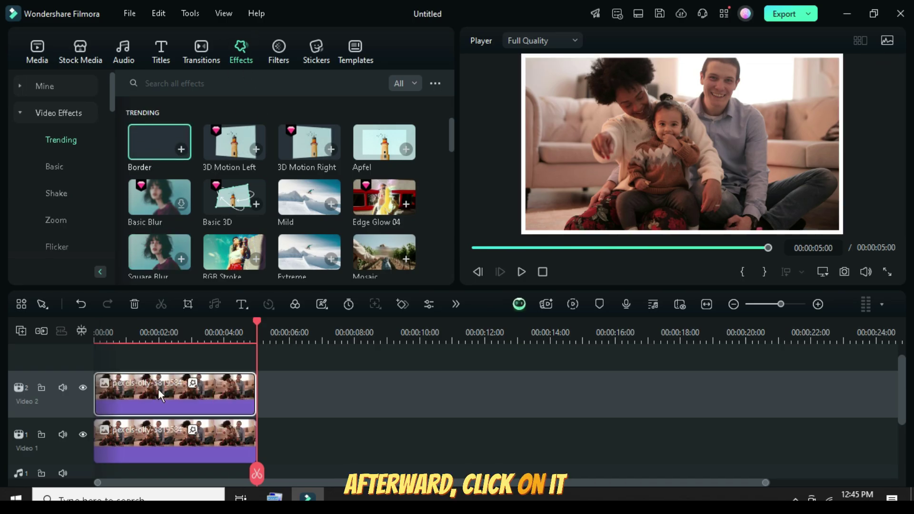
double_click(158, 389)
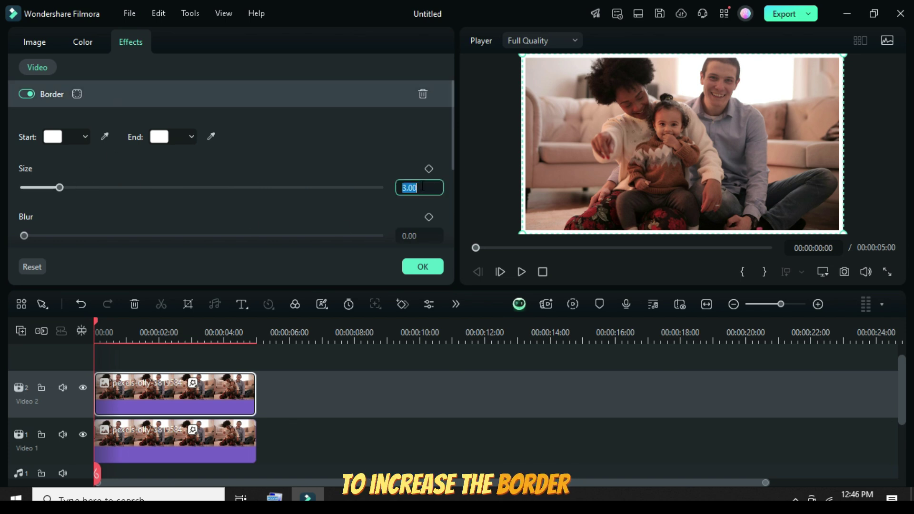
click(405, 230)
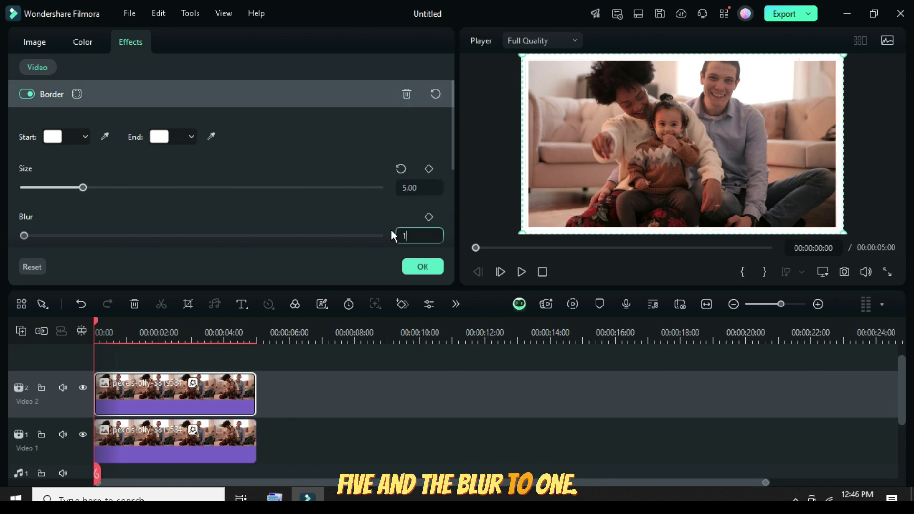
key(Return)
click(417, 266)
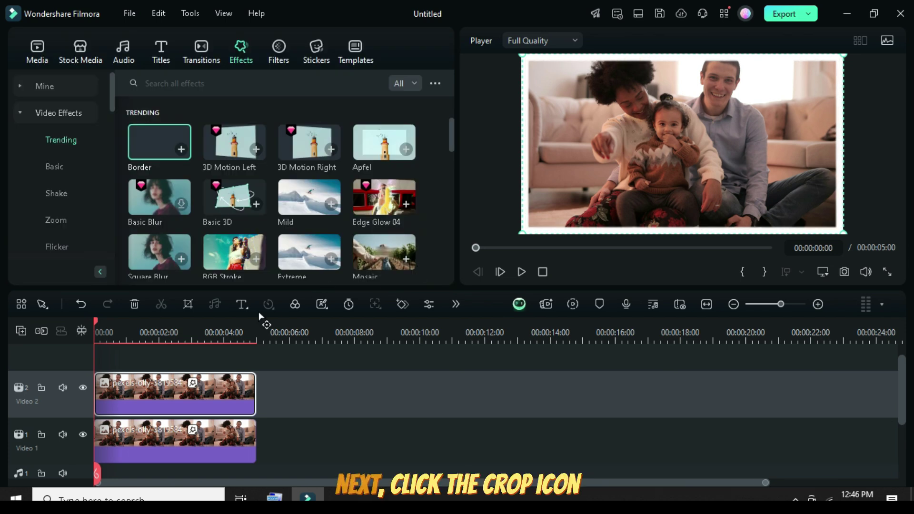
Step: Set the upper clip's crop aspect ratio to 16:9
click(189, 304)
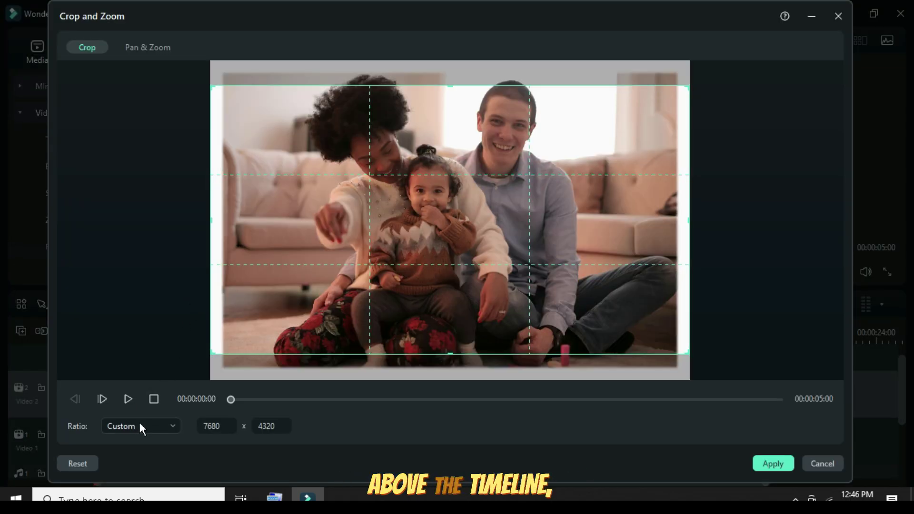
click(145, 424)
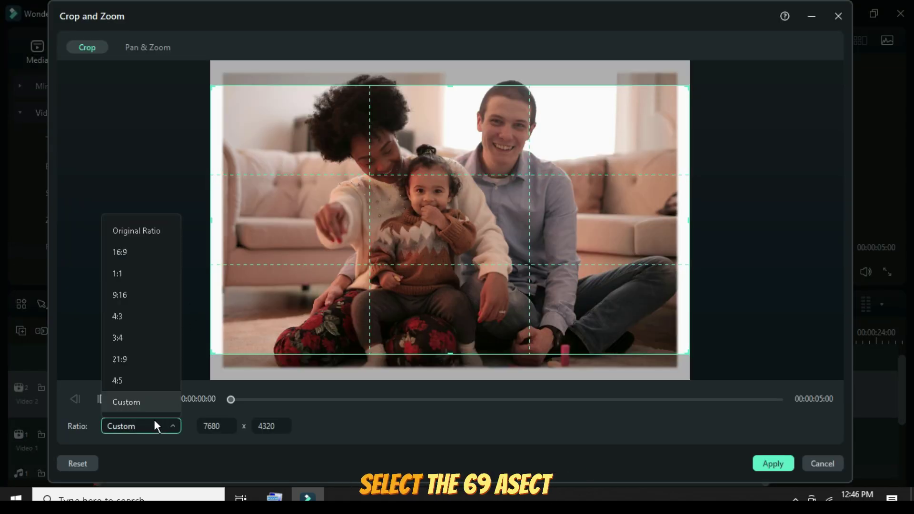
click(133, 252)
Step: Apply a Pan & Zoom that starts close on the family and widens to the full frame
click(139, 48)
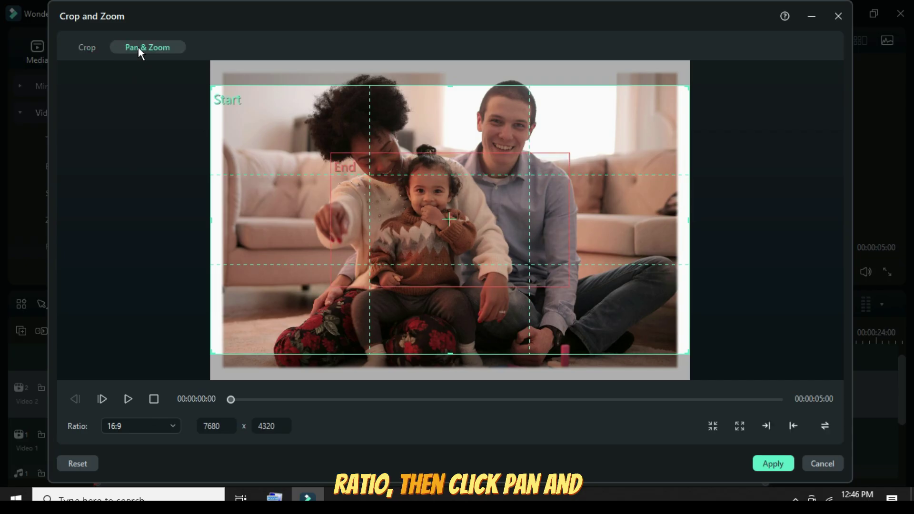
click(387, 224)
drag(333, 284, 292, 310)
drag(571, 155, 604, 132)
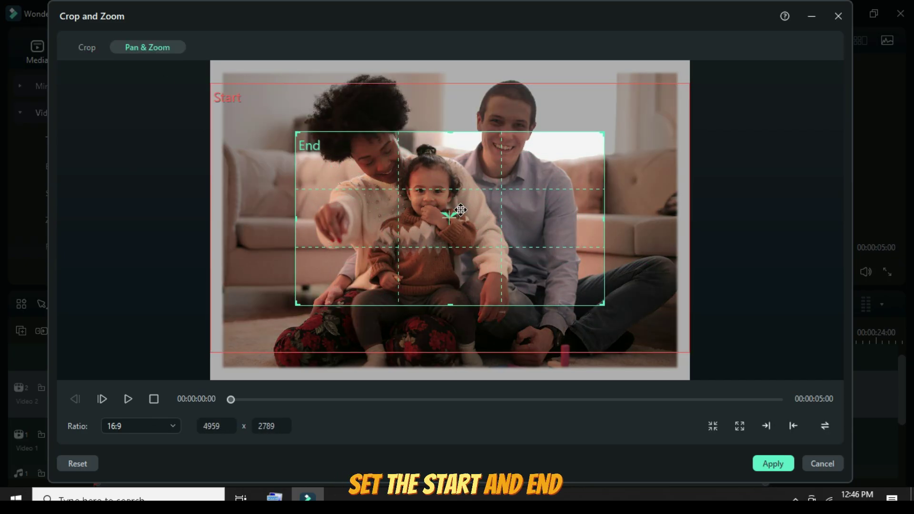
click(822, 425)
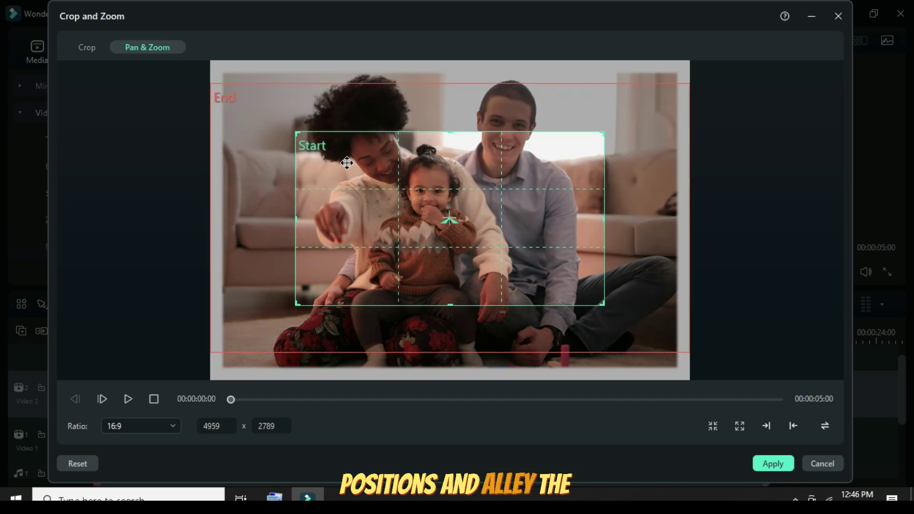
click(764, 464)
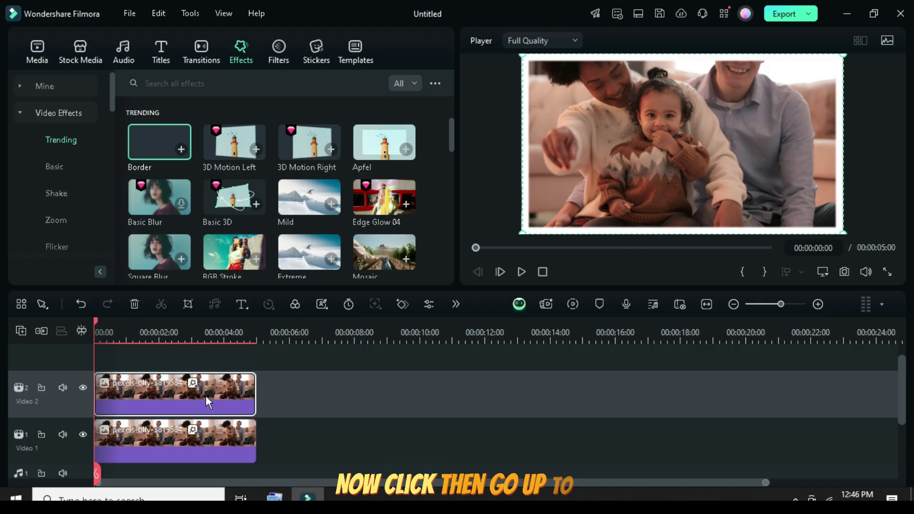
Step: Scale the Video 2 clip to 60% in its Transform settings
double_click(206, 385)
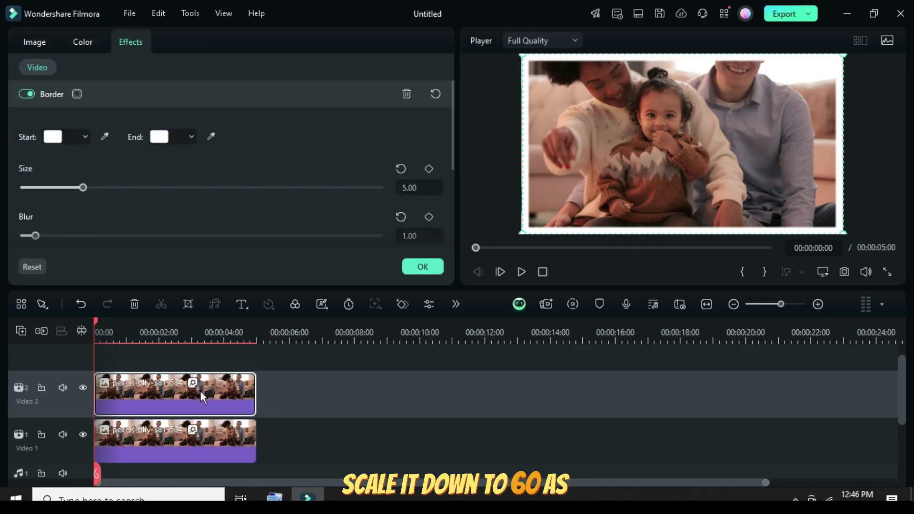
click(31, 42)
drag(121, 145, 100, 145)
click(371, 143)
text(56)
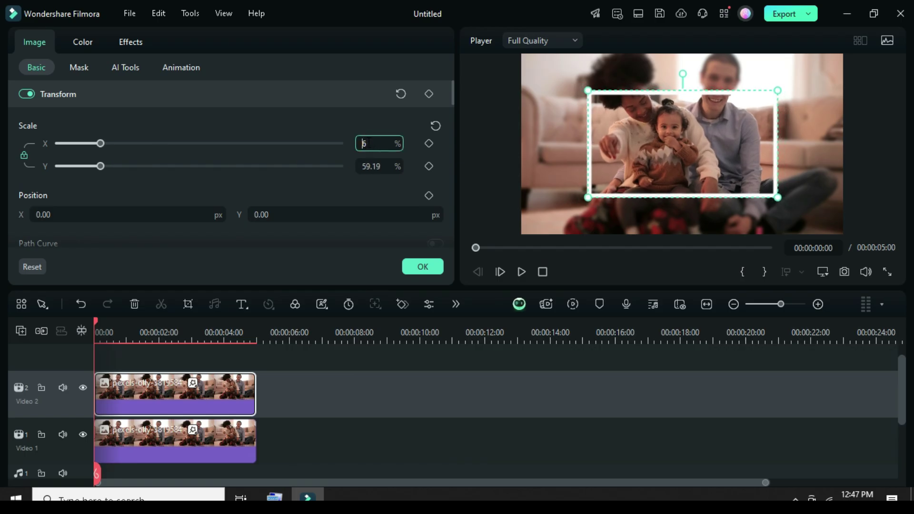
text(0)
key(Return)
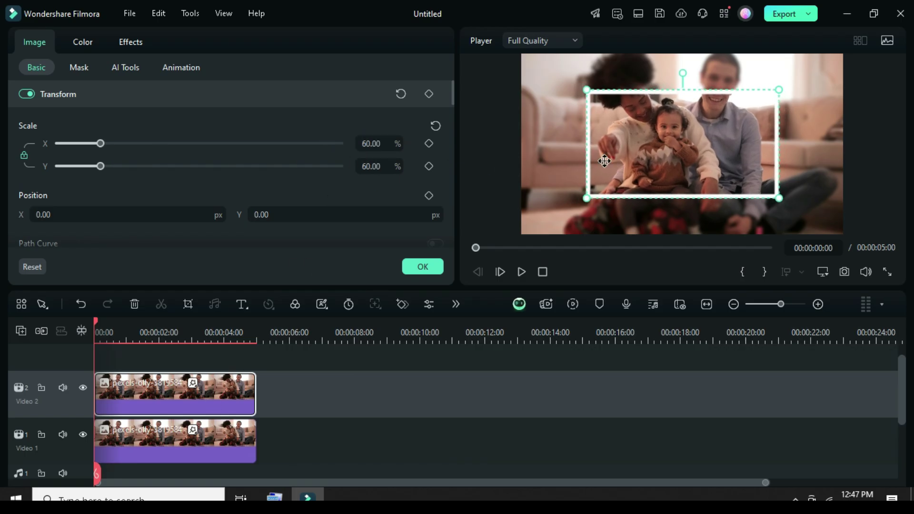
click(412, 268)
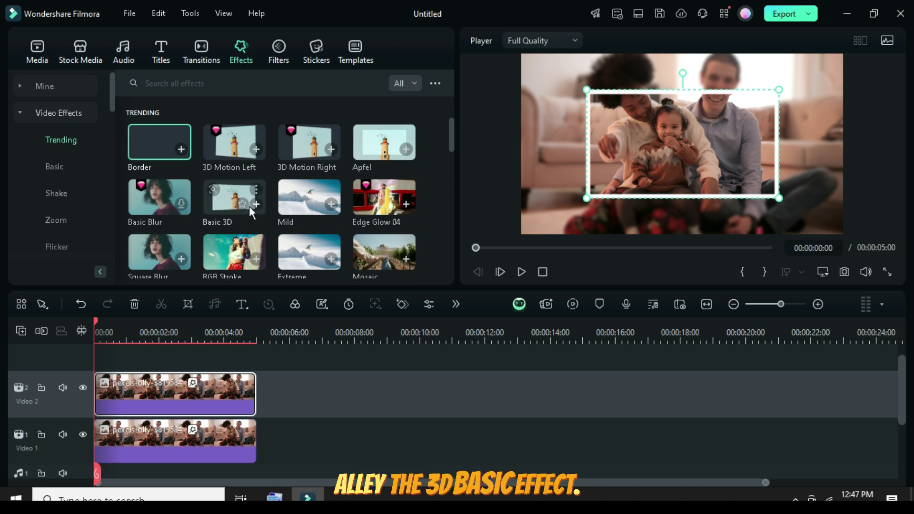
Step: Apply Basic 3D to the Video 2 clip and add Rotate and Tilt keyframes at its start
drag(226, 202, 185, 395)
click(164, 386)
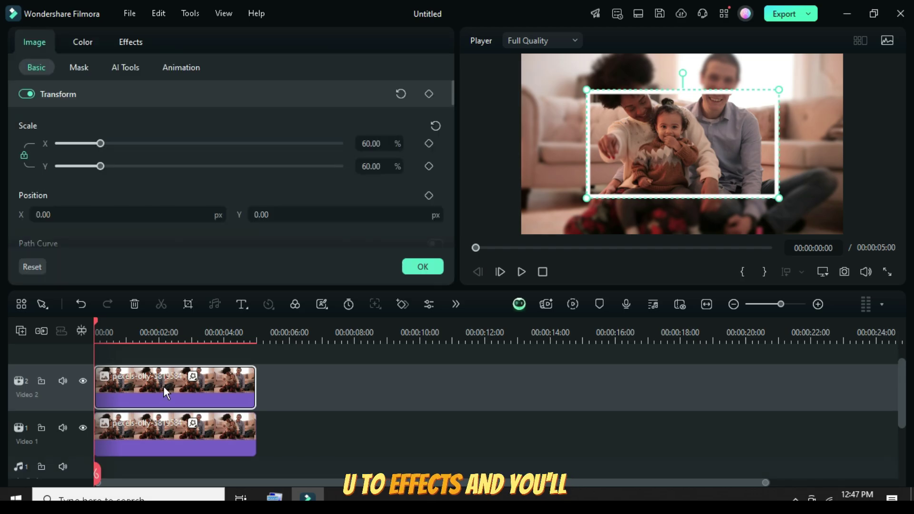
click(132, 44)
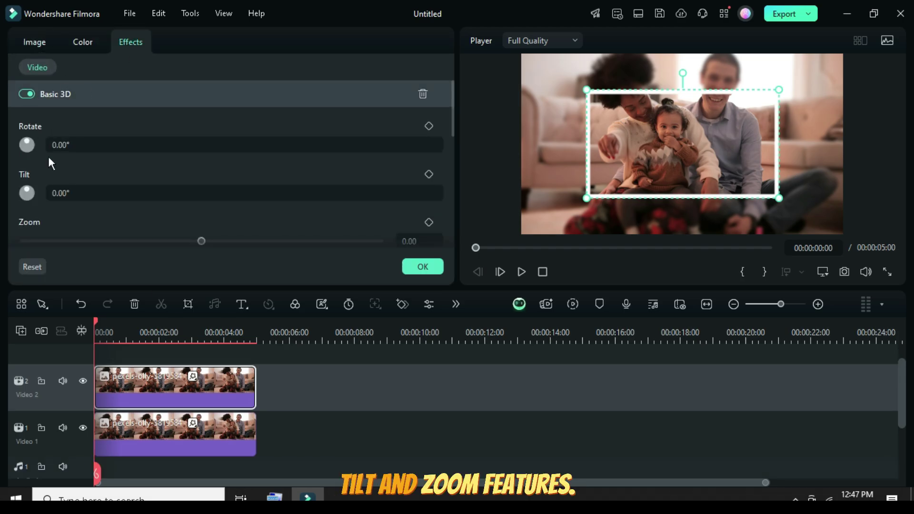
click(429, 126)
click(428, 174)
Step: Set the starting Rotate to -93° and Tilt to 45°
click(70, 145)
text(93)
key(Return)
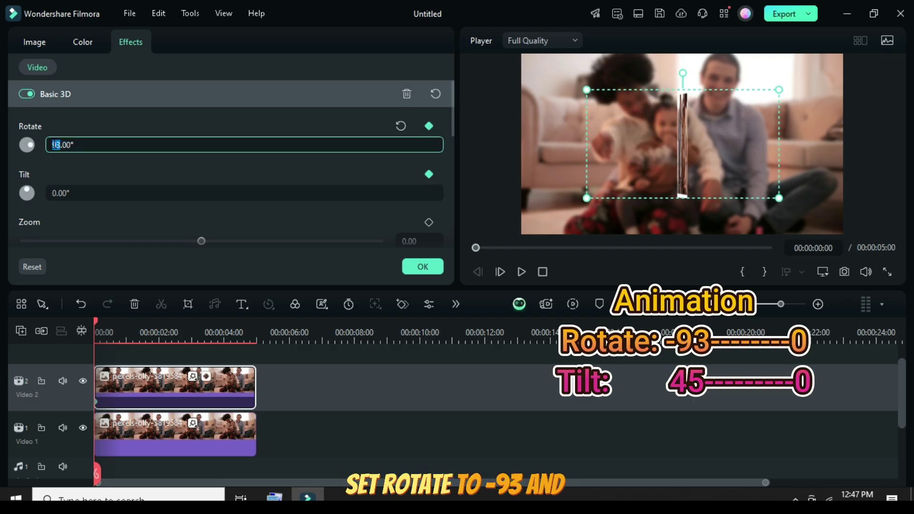
text(-)
key(Return)
click(65, 192)
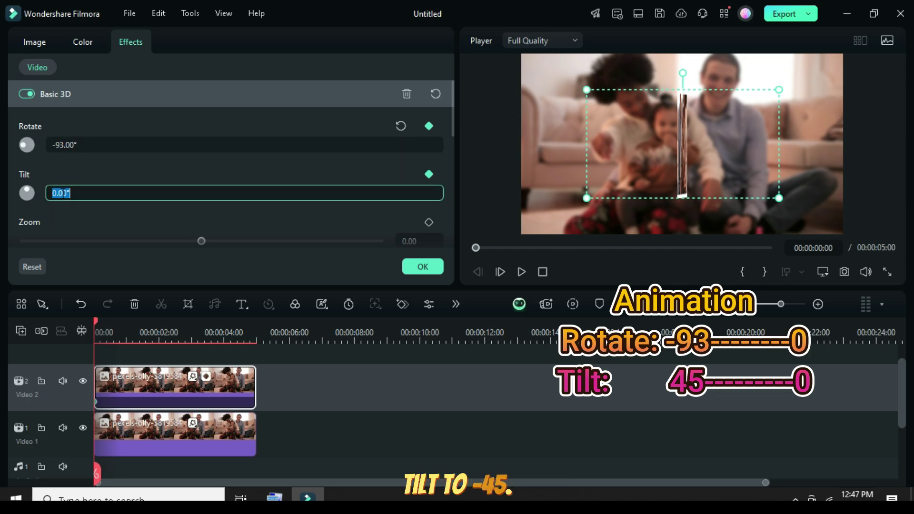
text(45)
key(Return)
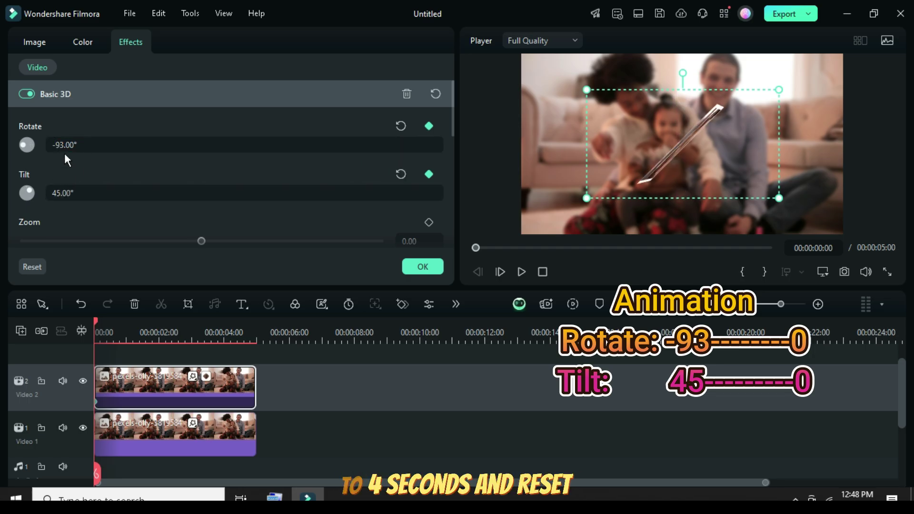
Step: Keyframe Rotate and Tilt back to 0° at the 4-second mark
drag(96, 323, 223, 321)
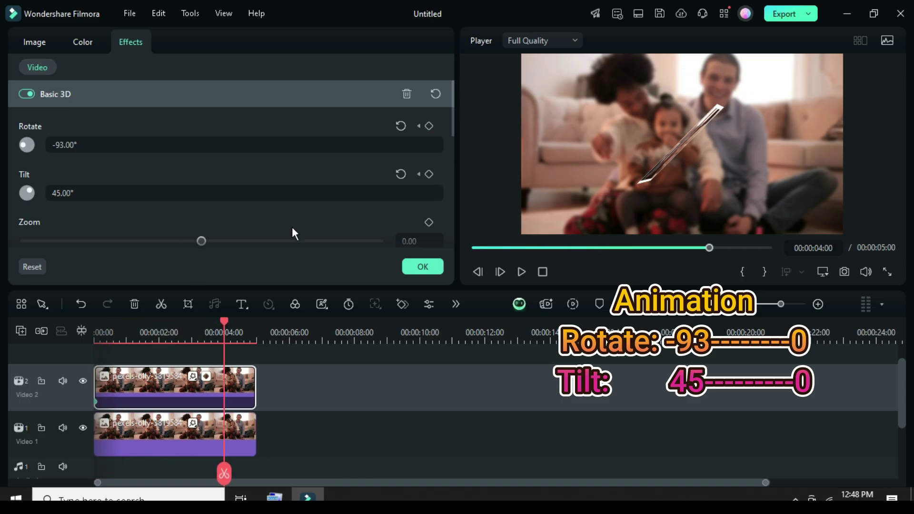
click(400, 126)
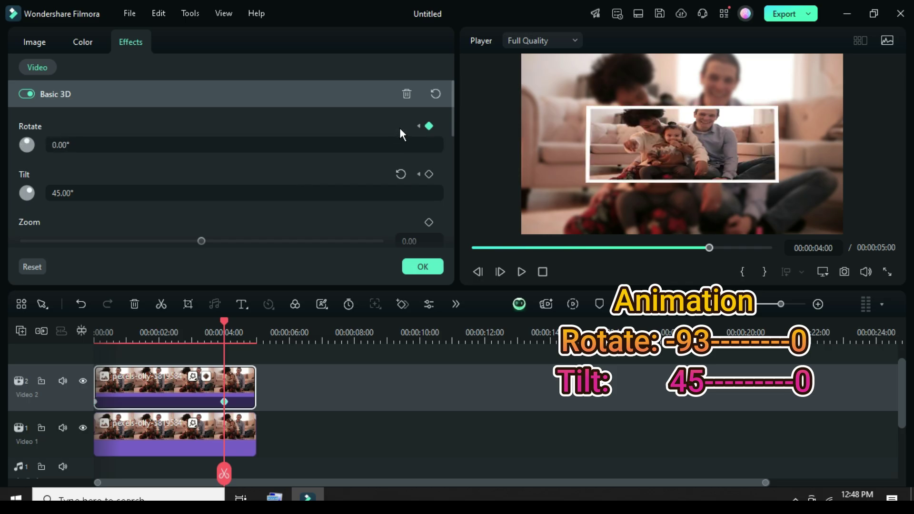
click(400, 174)
Step: Give all of the top clip's Rotate and Tilt keyframes Bezier Curve easing
click(419, 267)
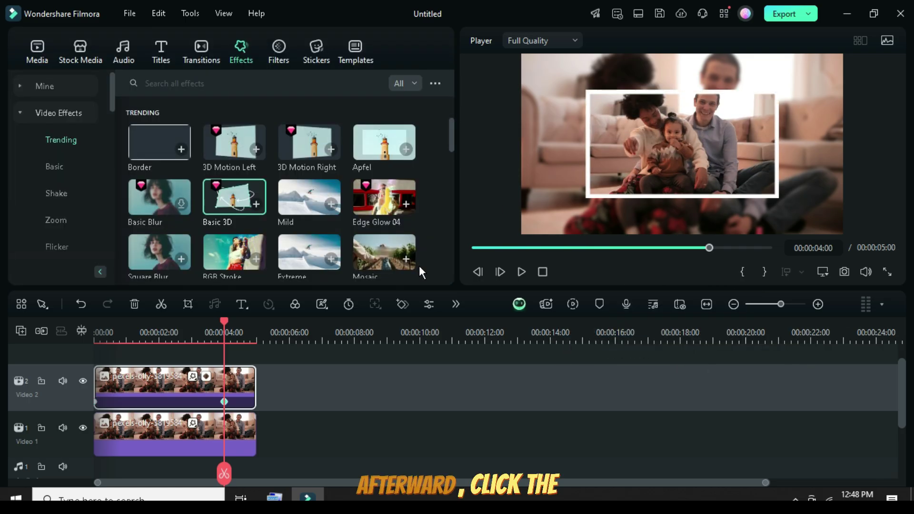
click(38, 49)
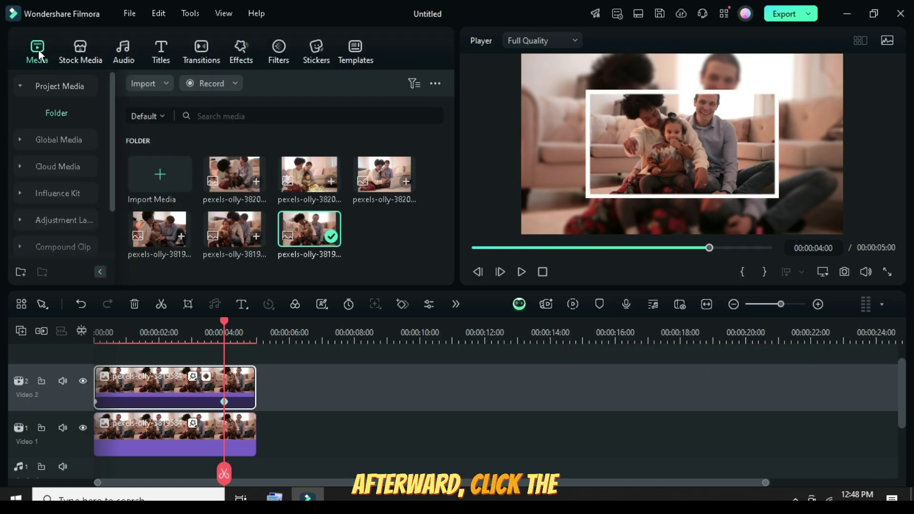
click(206, 377)
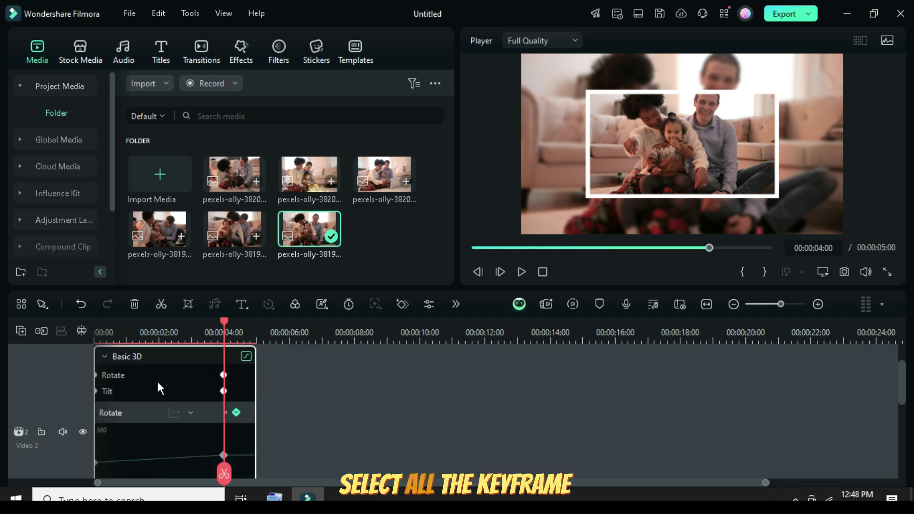
drag(245, 392, 84, 359)
right_click(223, 375)
mouse_move(295, 452)
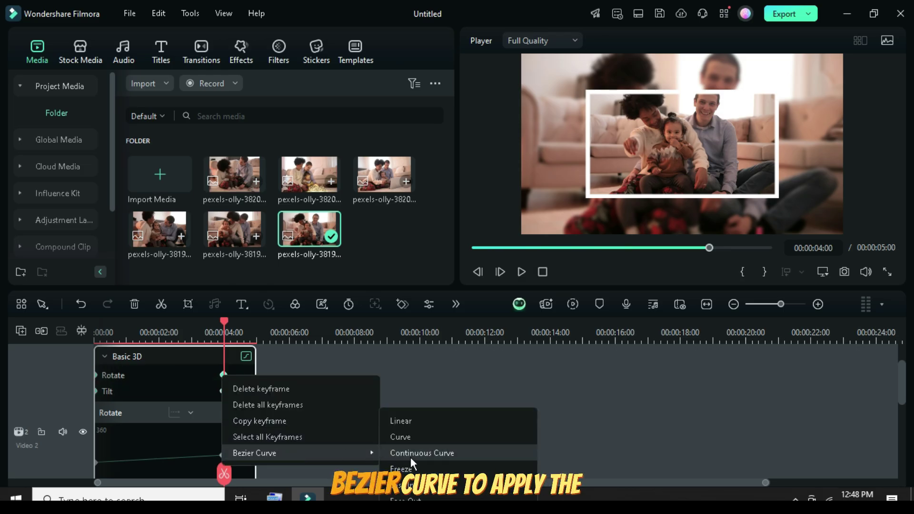
click(408, 437)
click(230, 393)
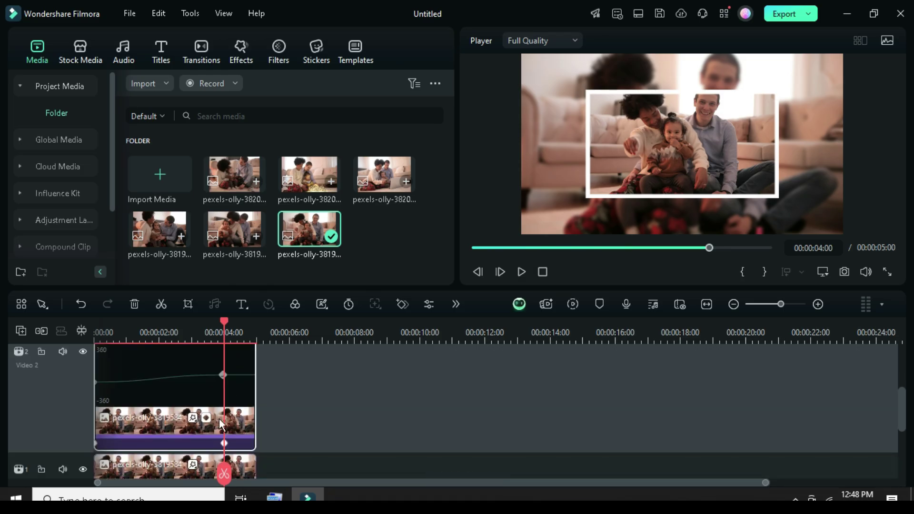
Step: Render a smooth-playback preview from the timeline start
scroll(203, 413, down, 2)
scroll(203, 413, up, 2)
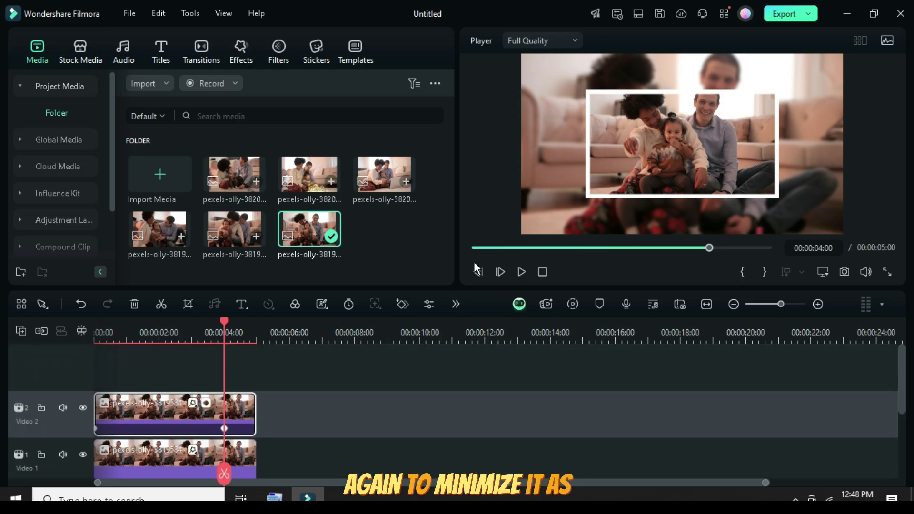
click(474, 247)
click(571, 304)
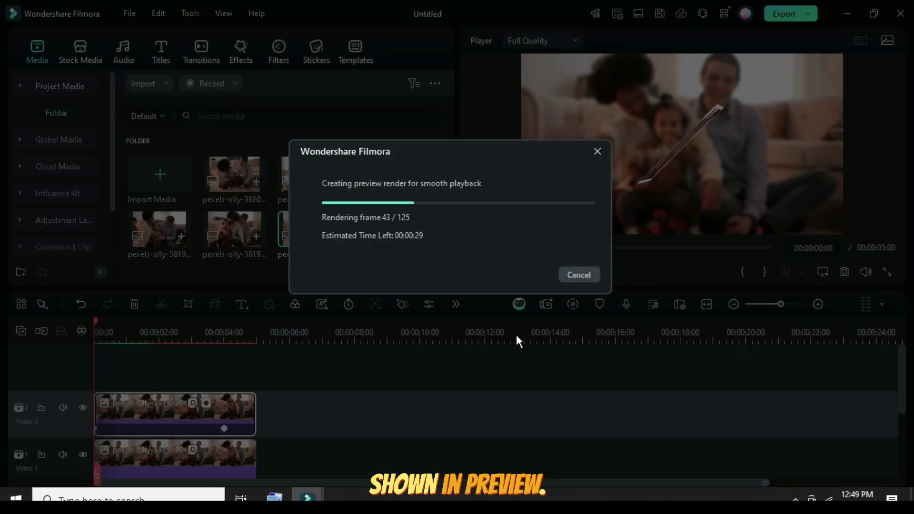
Step: Copy the clip pair and paste it repeatedly to fill 30 seconds
click(521, 271)
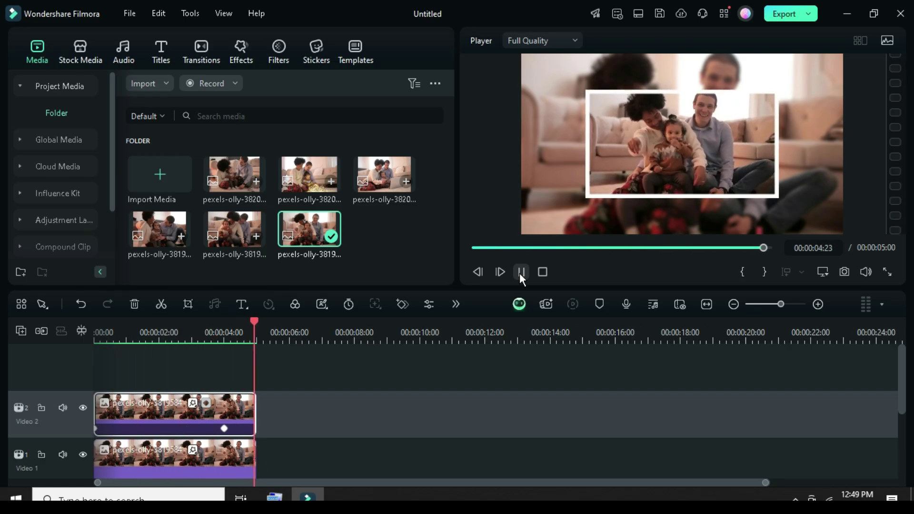
scroll(317, 371, down, 1)
drag(344, 431, 172, 370)
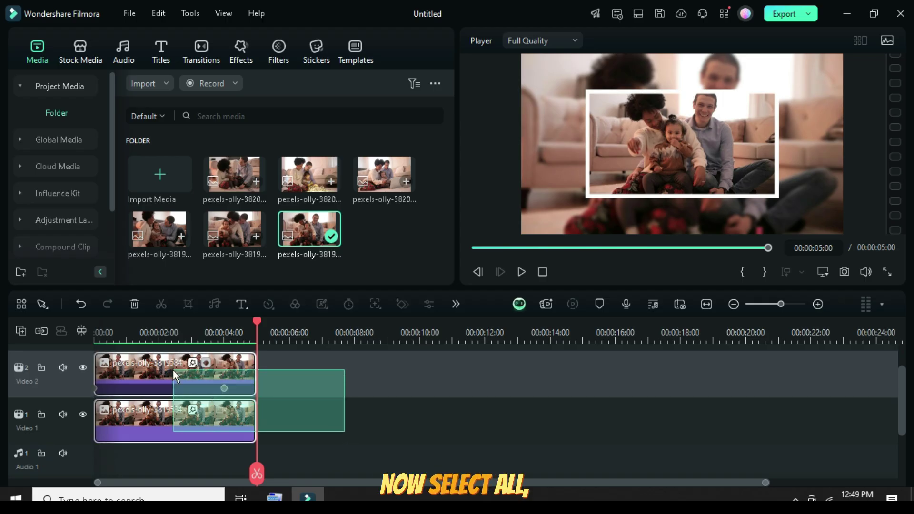
right_click(172, 369)
click(202, 30)
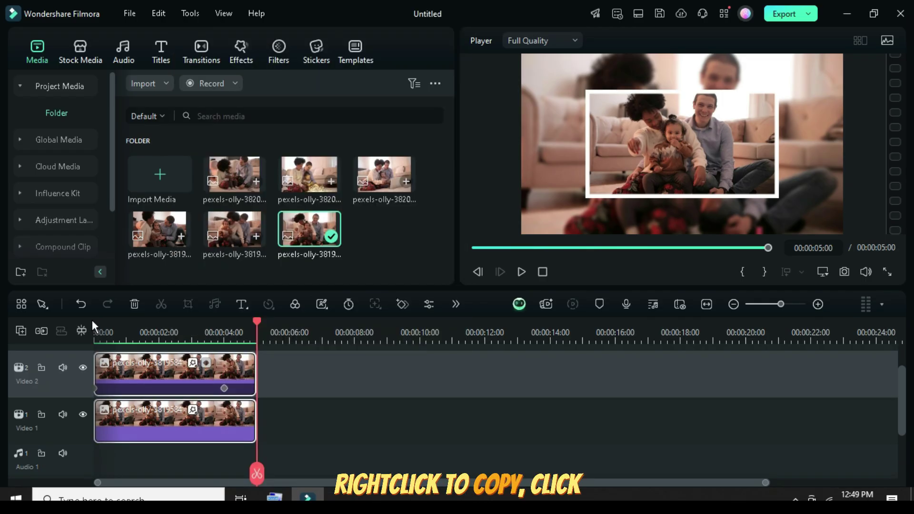
click(71, 406)
key(ctrl+v)
key(ctrl+v)
key(ctrl+v)
key(ctrl+v)
key(ctrl+v)
Step: Replace the second and third clip pairs with pexels-olly-3819541 and pexels-olly-3819709
click(706, 304)
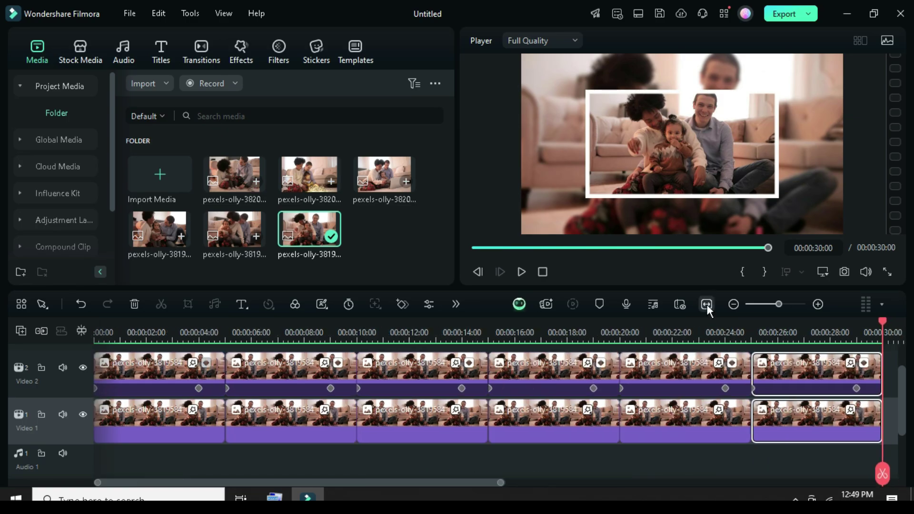
drag(486, 247, 474, 248)
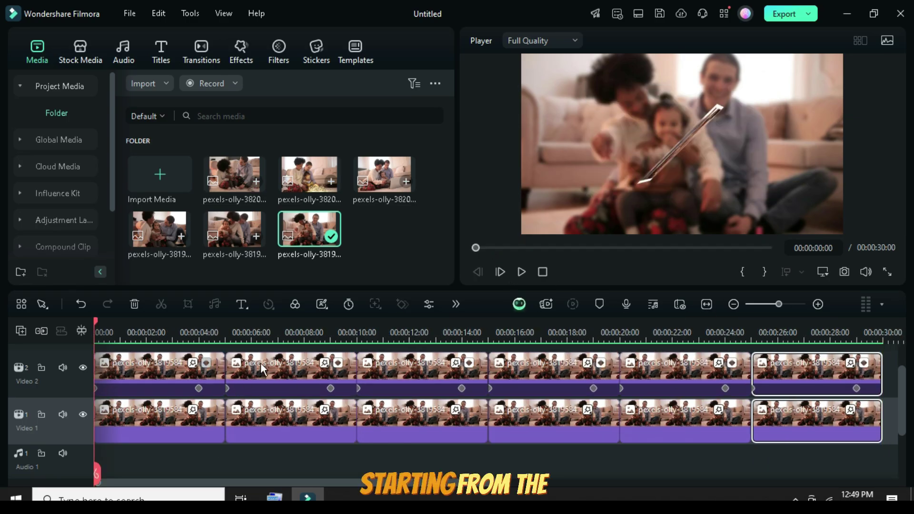
click(278, 374)
drag(235, 227, 274, 374)
drag(233, 229, 285, 419)
drag(161, 224, 403, 381)
drag(162, 236, 418, 433)
Step: Replace clip pairs four to six with pexels-olly-3820185, 3820159 and 3820676
drag(313, 176, 508, 387)
drag(315, 184, 529, 429)
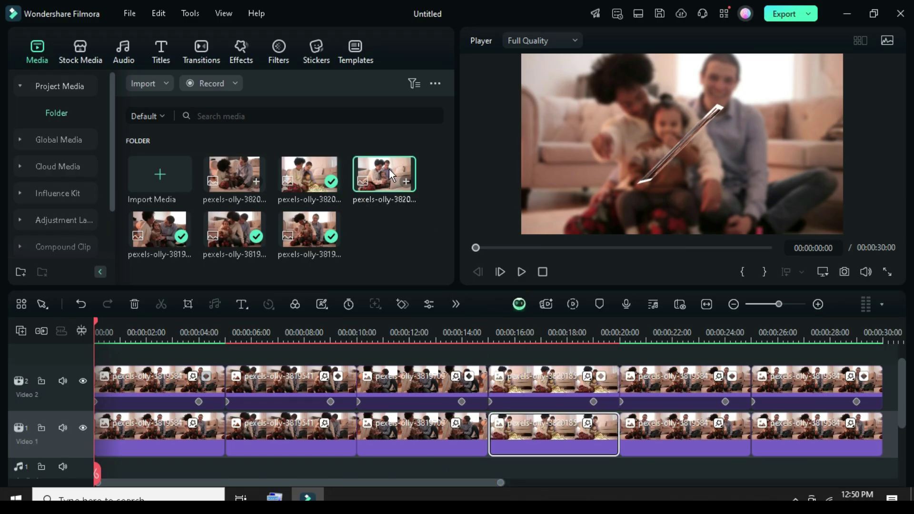
drag(670, 392, 670, 389)
drag(405, 188, 677, 430)
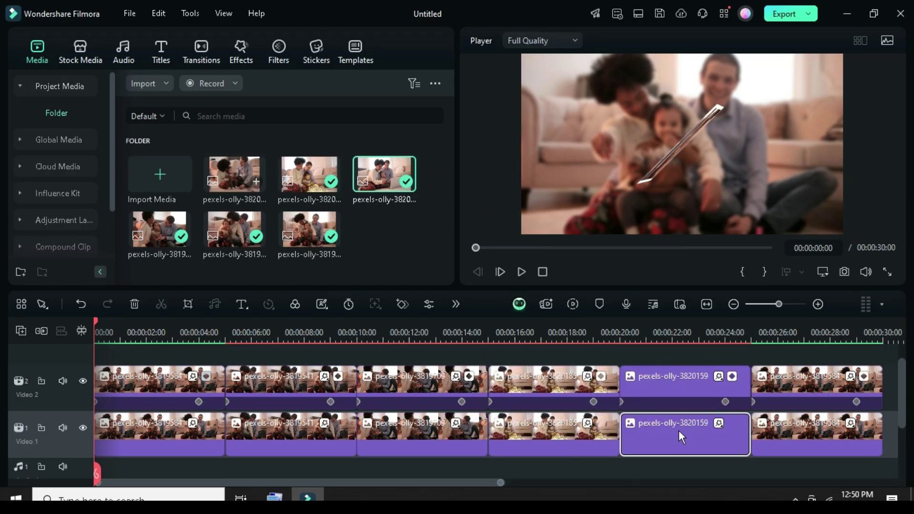
click(241, 175)
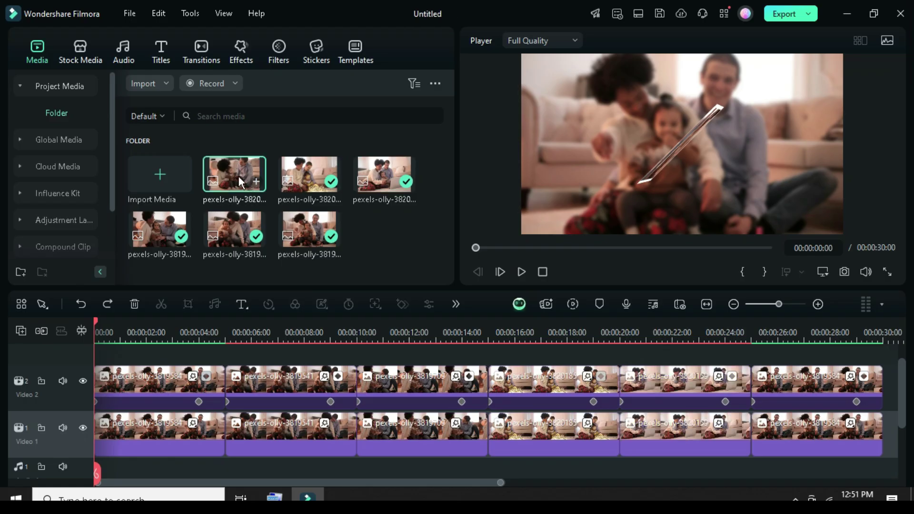
drag(778, 394, 772, 431)
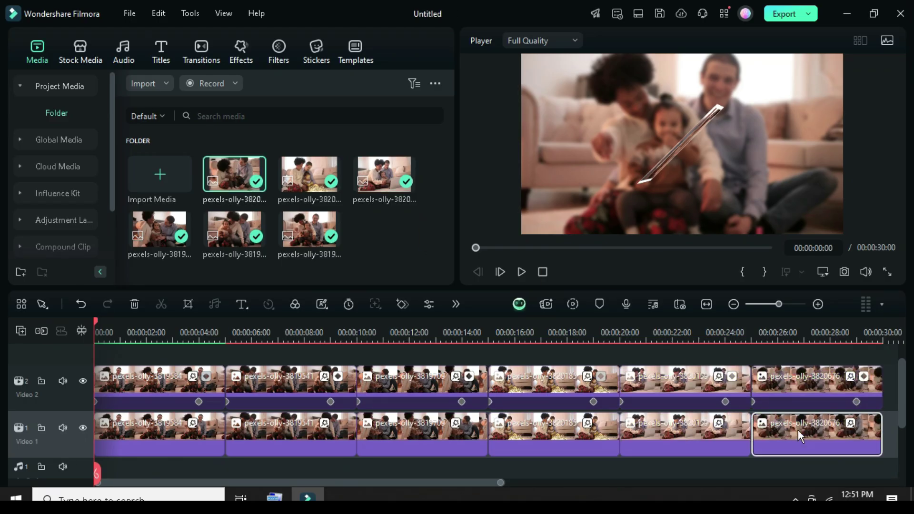
Step: Set the second top clip's first keyframe to Rotate 180° and Tilt 90°
click(260, 390)
click(227, 401)
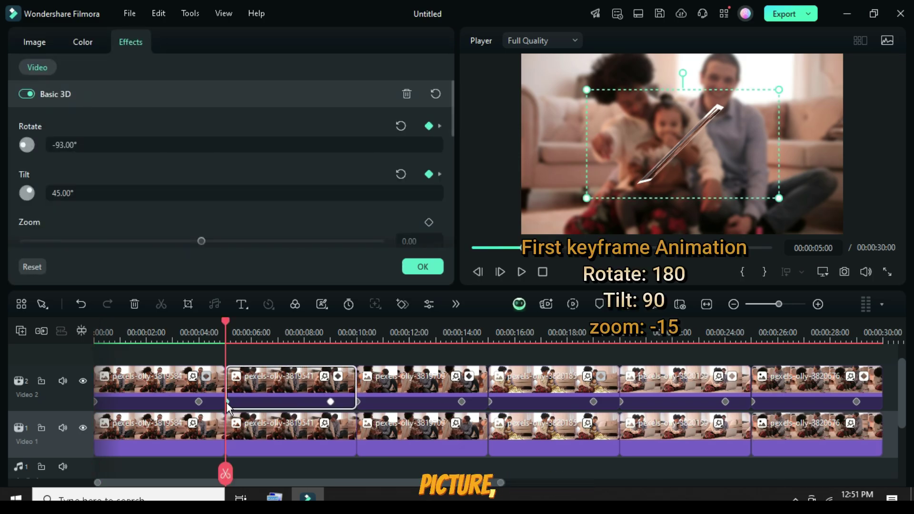
click(66, 144)
text(180)
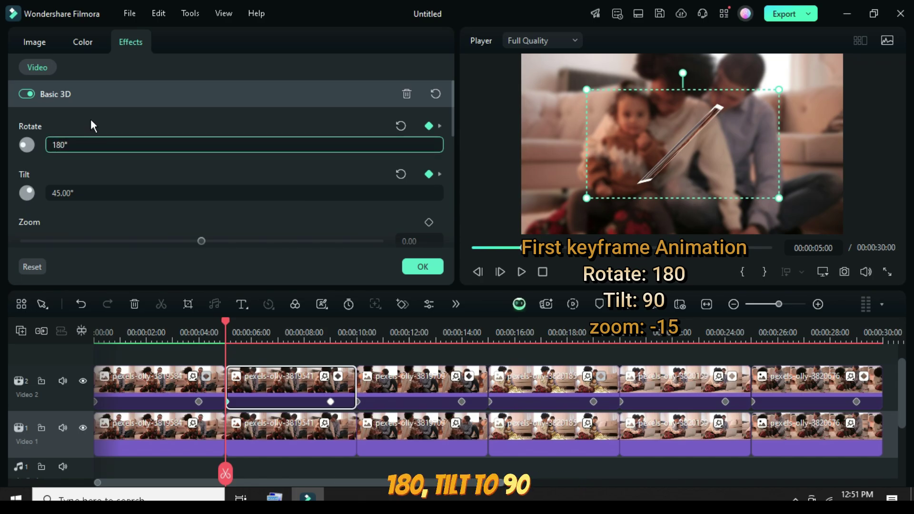
key(Return)
click(69, 193)
text(90)
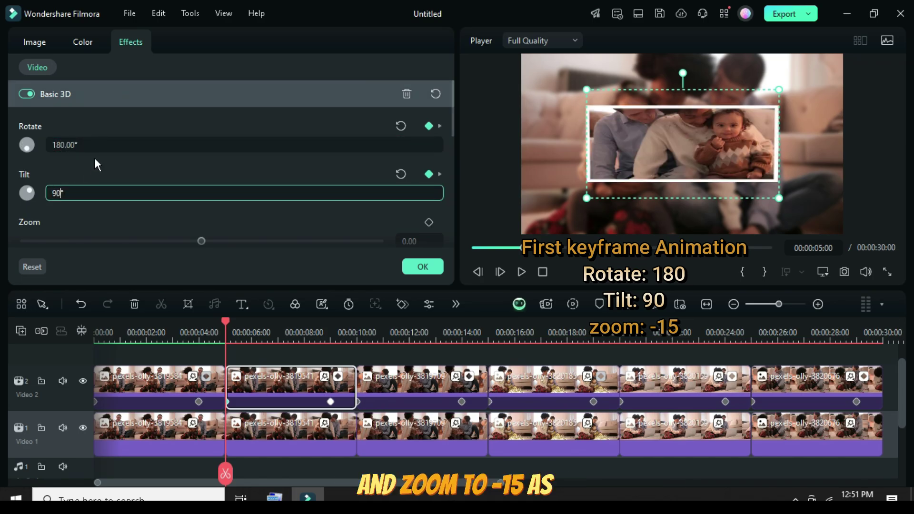
key(Return)
scroll(163, 226, down, 1)
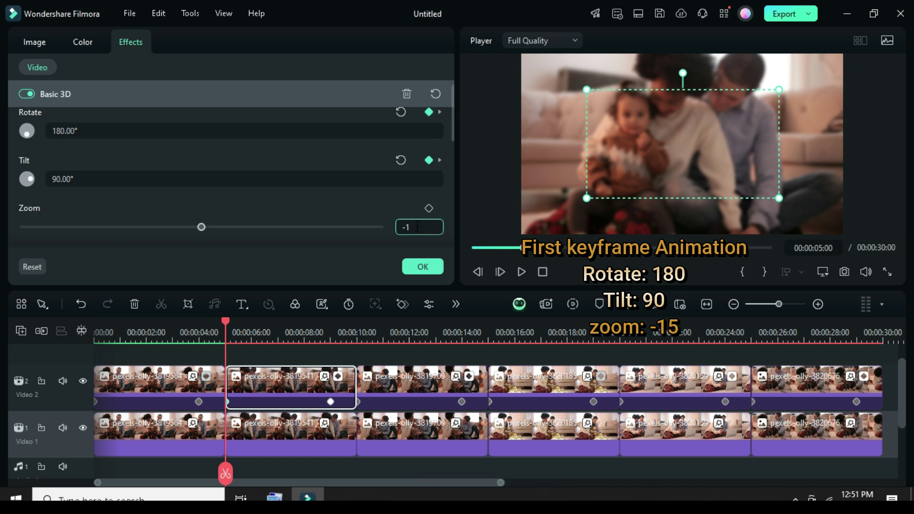
Step: Set the third top clip's first keyframe to Rotate 90°, Tilt 180° and Zoom -15
click(399, 389)
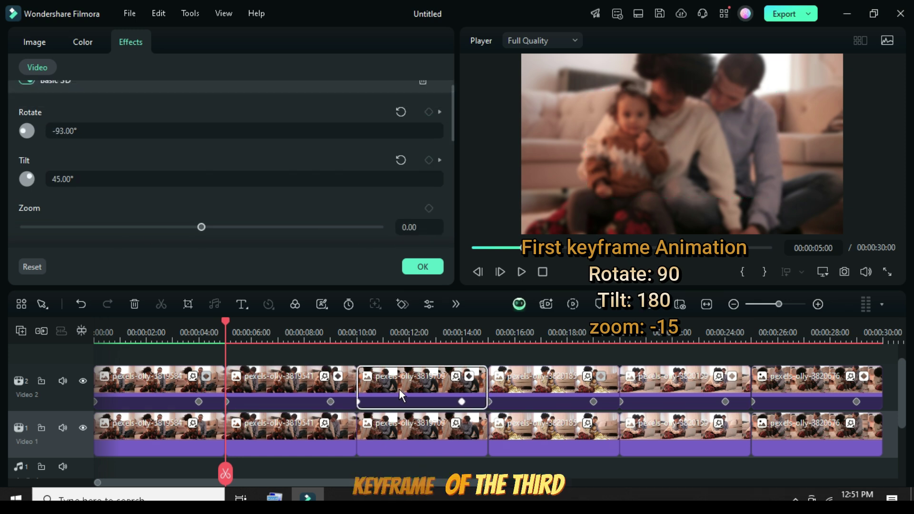
click(360, 402)
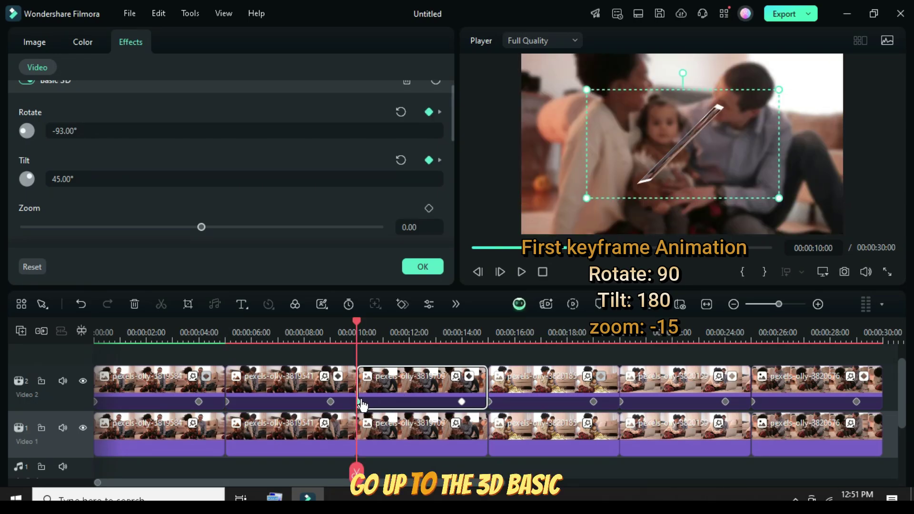
scroll(452, 110, up, 1)
click(157, 144)
text(9)
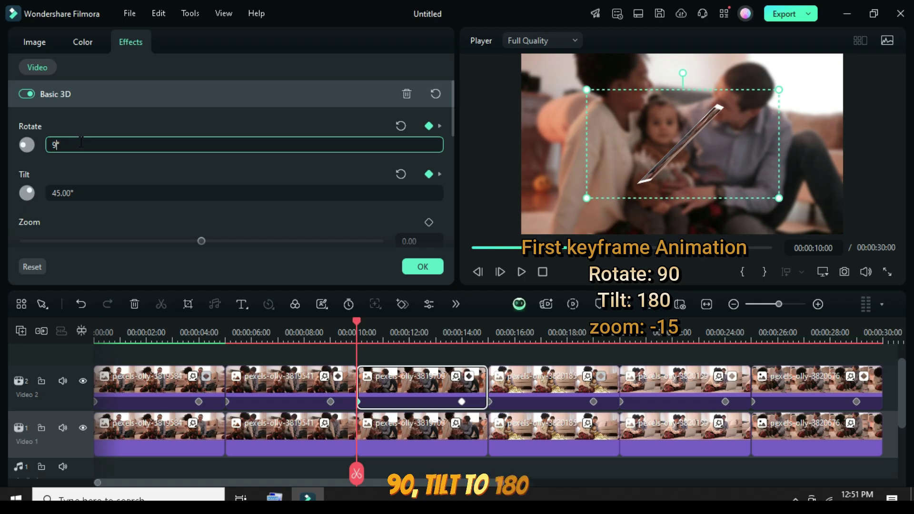
text(0)
key(Return)
click(73, 195)
text(18)
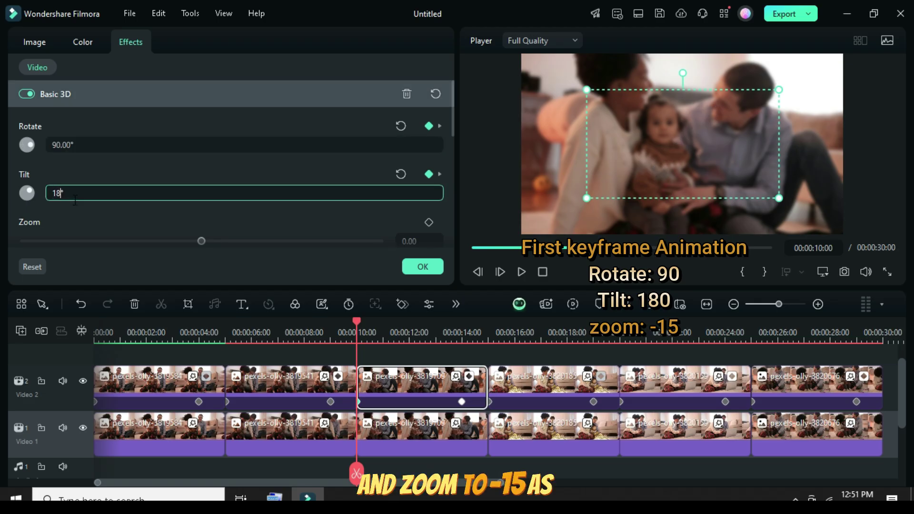
text(0)
key(Return)
drag(451, 105, 452, 122)
text(-1)
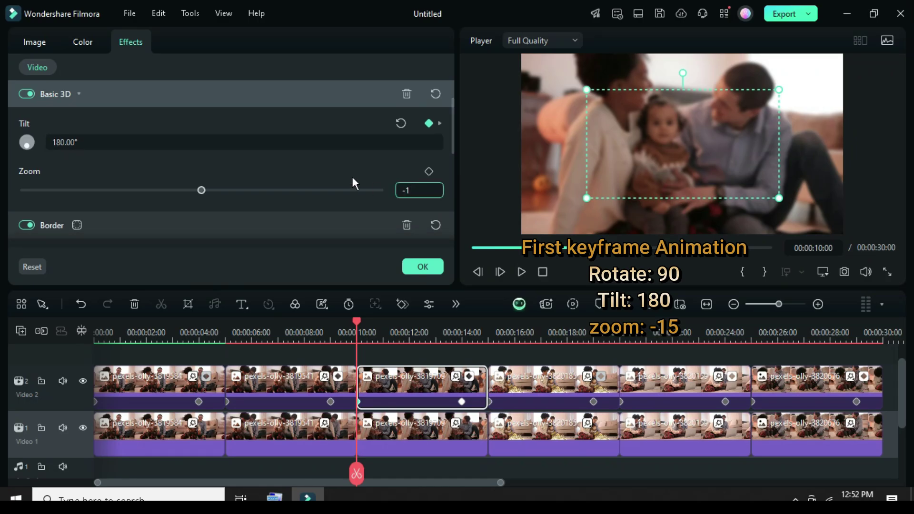
text(5)
key(Return)
drag(452, 134, 452, 119)
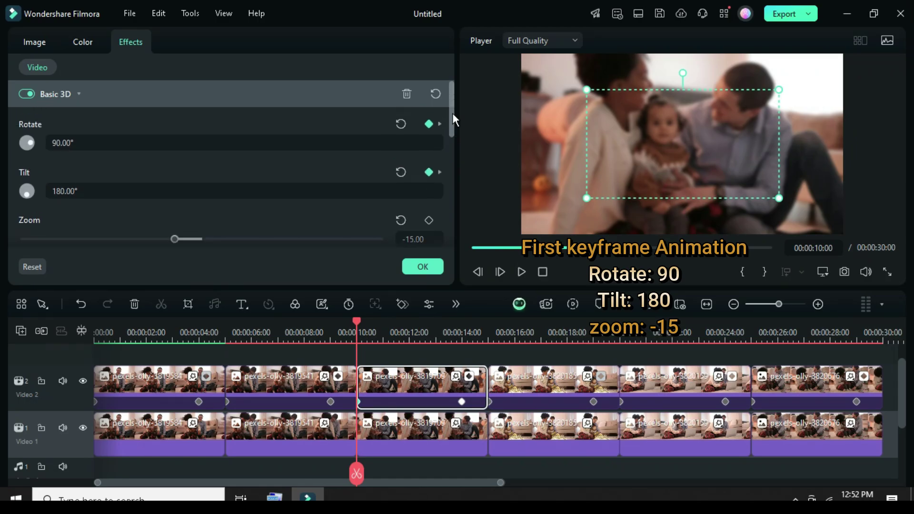
click(519, 390)
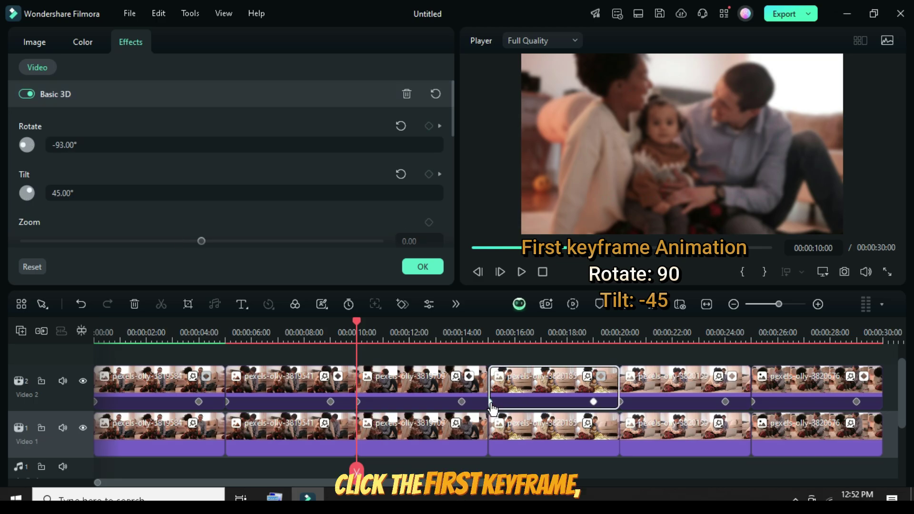
Step: Set the fourth top clip's first keyframe to Rotate 90° and Tilt -45°
click(491, 402)
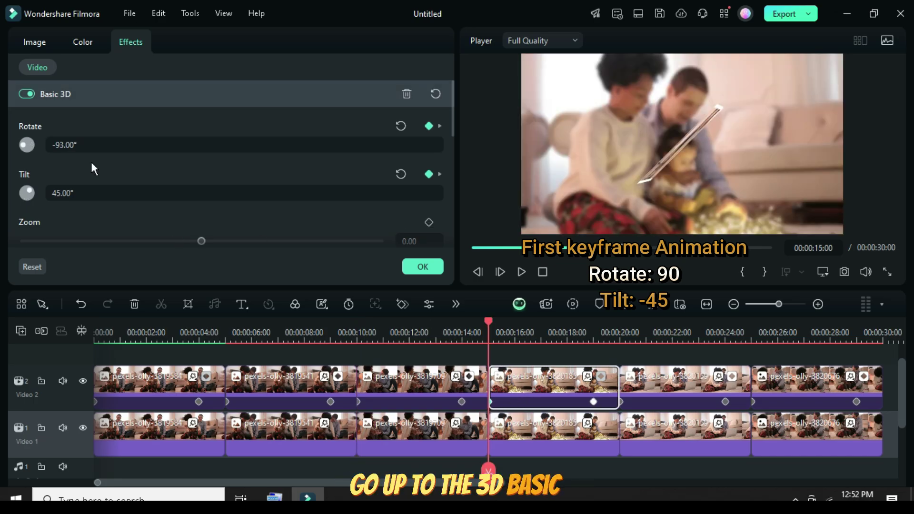
click(114, 144)
text(90)
key(Return)
click(246, 193)
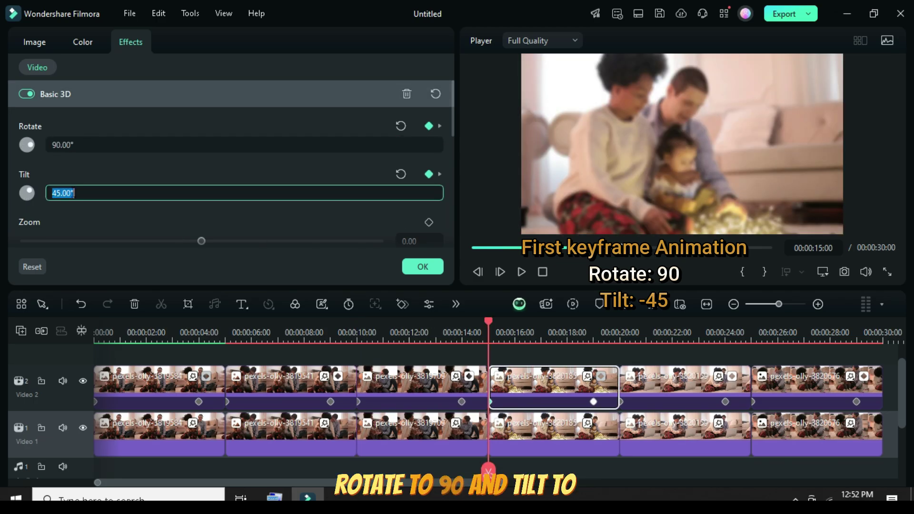
text(-45)
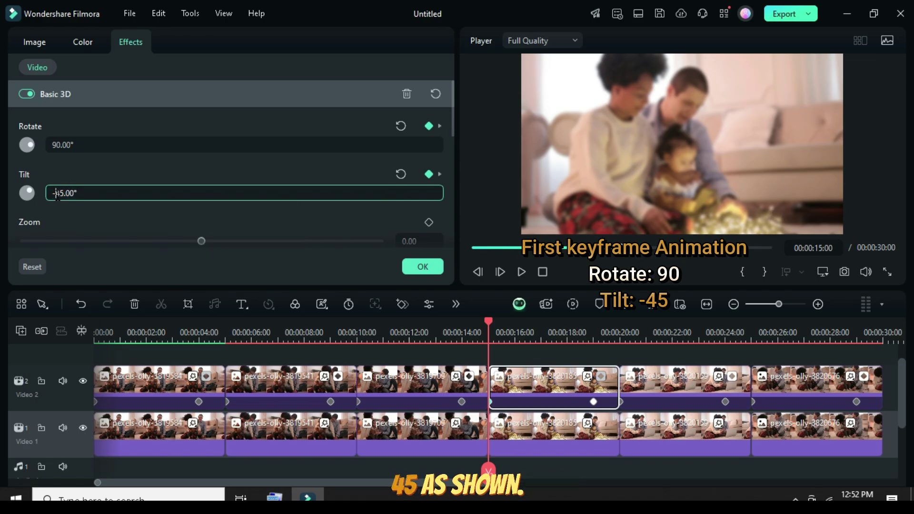
key(Return)
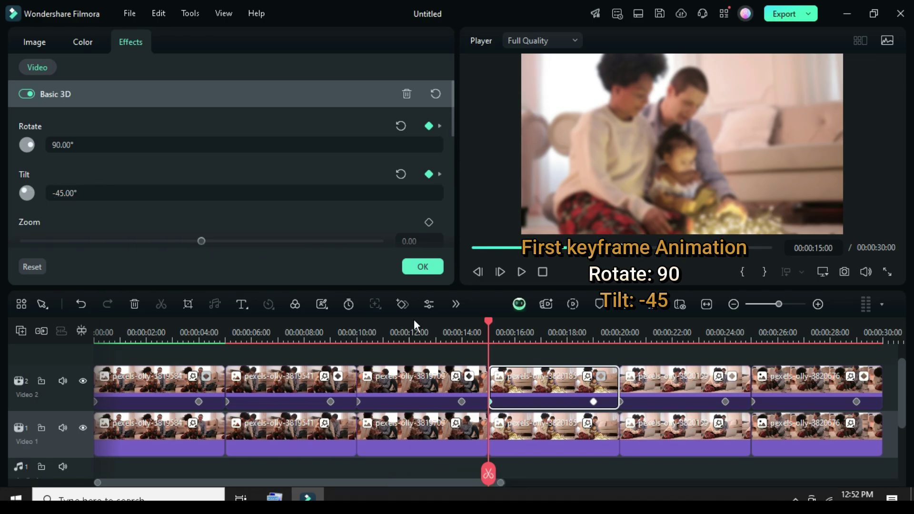
Step: Set the fifth top clip's first keyframe to Rotate 180°, Tilt 45° and Zoom -15
click(641, 391)
click(622, 401)
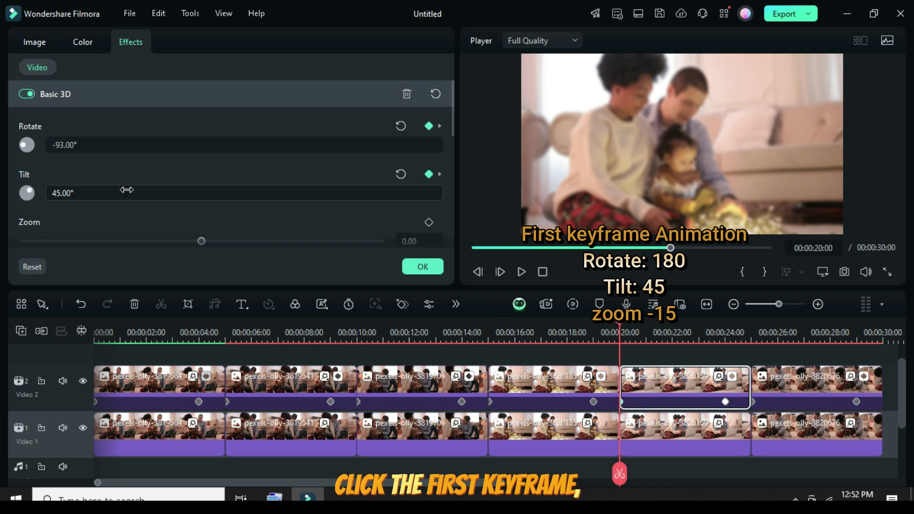
click(72, 144)
text(18)
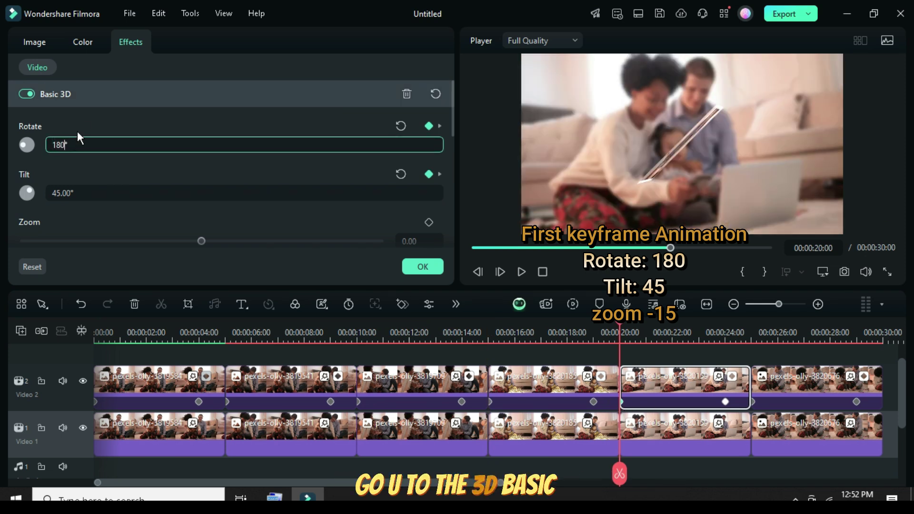
text(0)
key(Return)
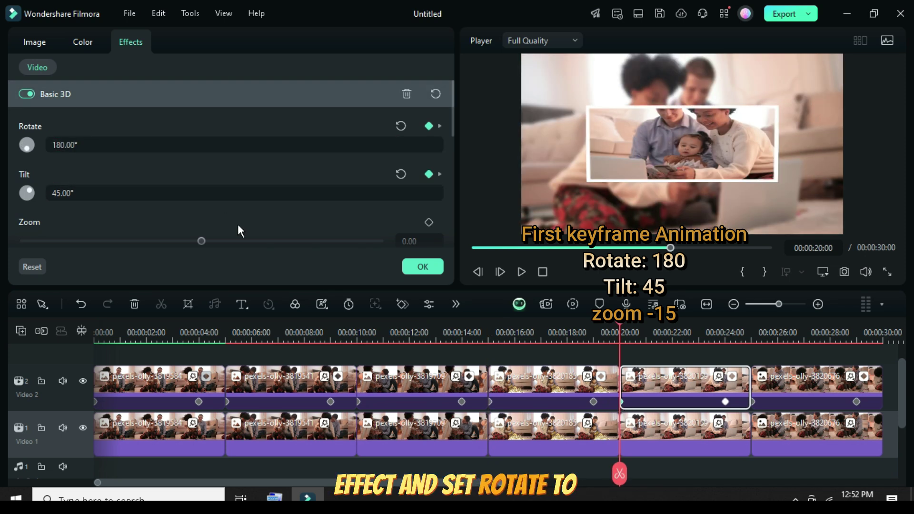
scroll(371, 212, down, 1)
text(-15)
key(Return)
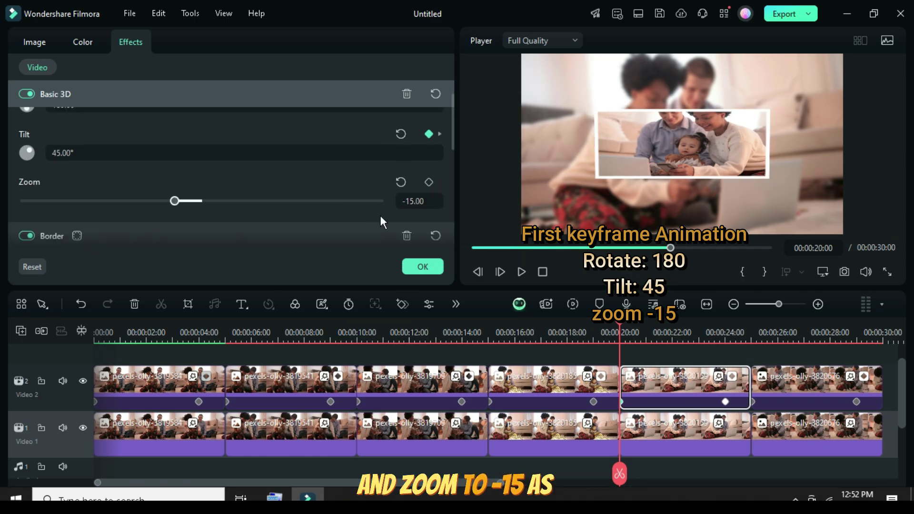
Step: Set the sixth top clip's first keyframe to Rotate -90° and Tilt -45°
click(770, 402)
drag(451, 131, 450, 115)
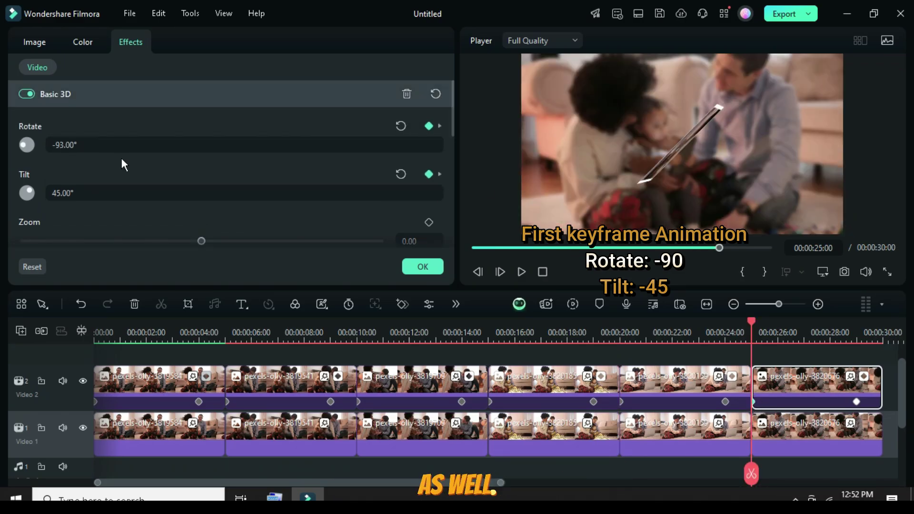
click(67, 145)
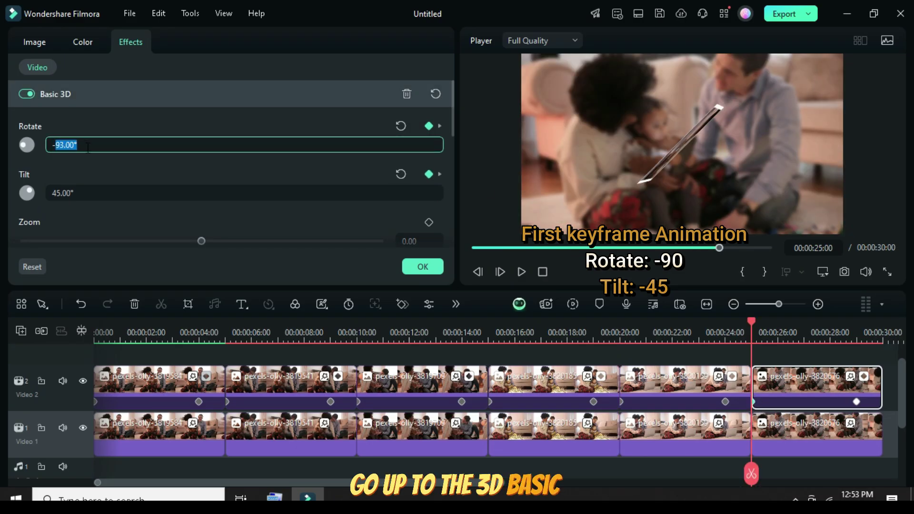
text(-90)
key(Return)
click(53, 193)
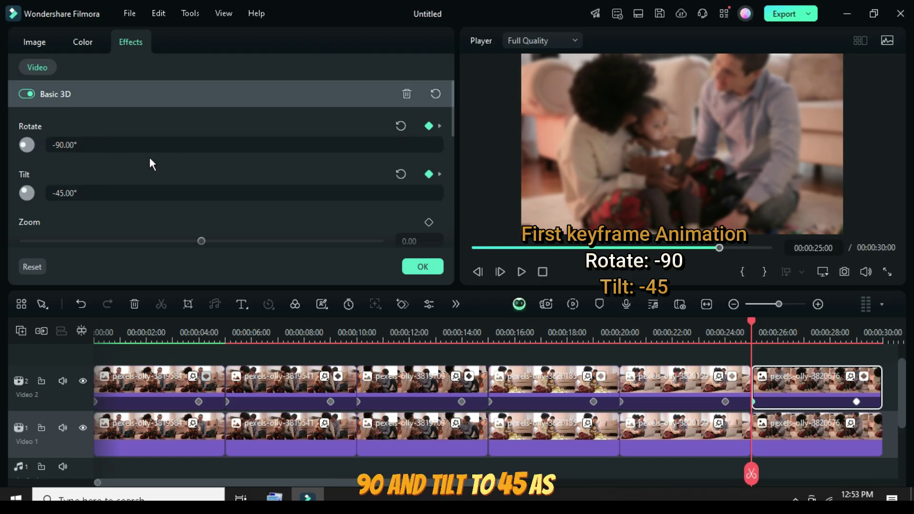
click(423, 267)
click(475, 247)
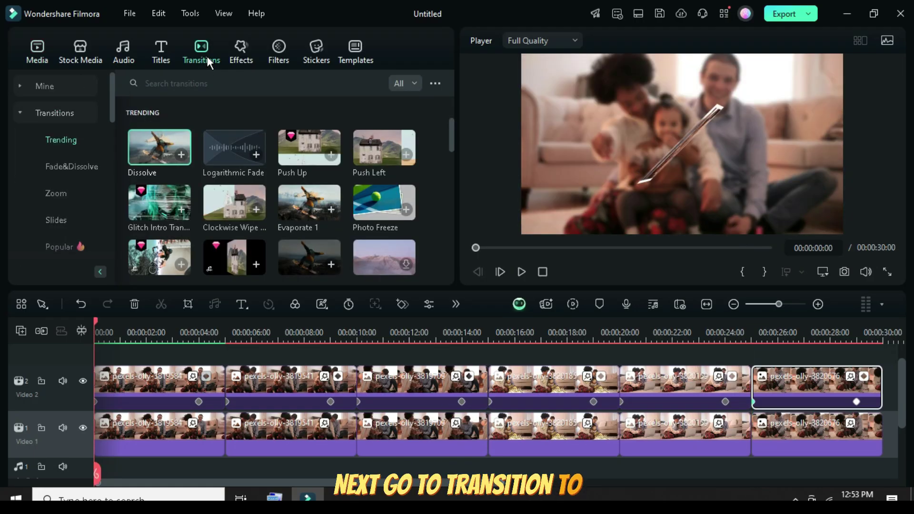
Step: Drop Dissolve transitions onto the clip junctions and set their duration to 00:00:00:10
drag(153, 149, 356, 430)
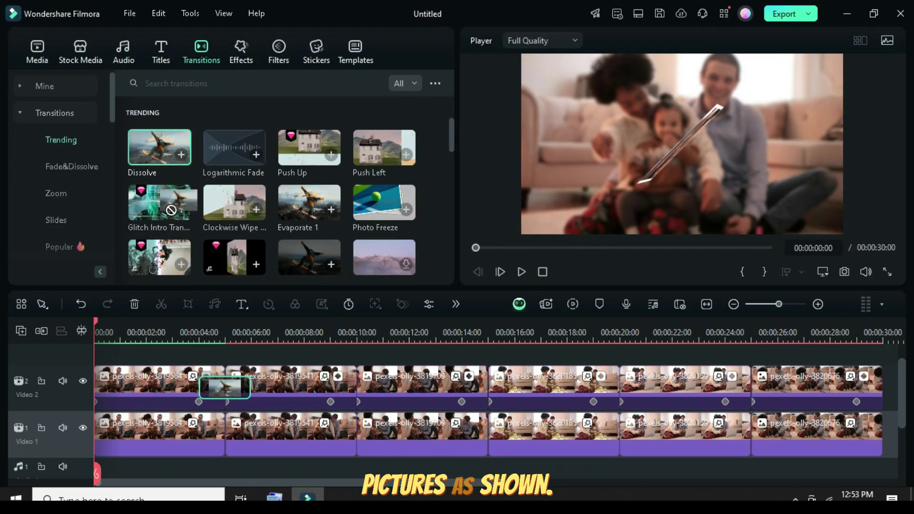
drag(160, 147, 750, 461)
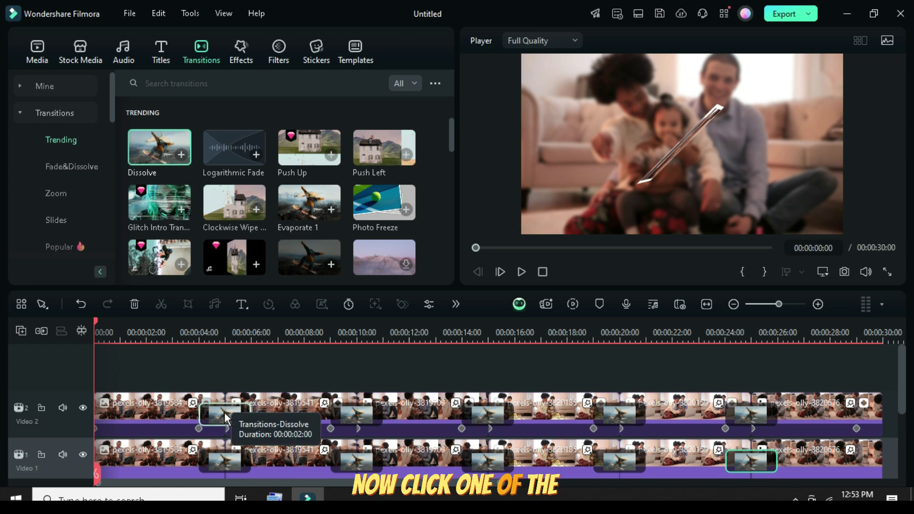
double_click(225, 412)
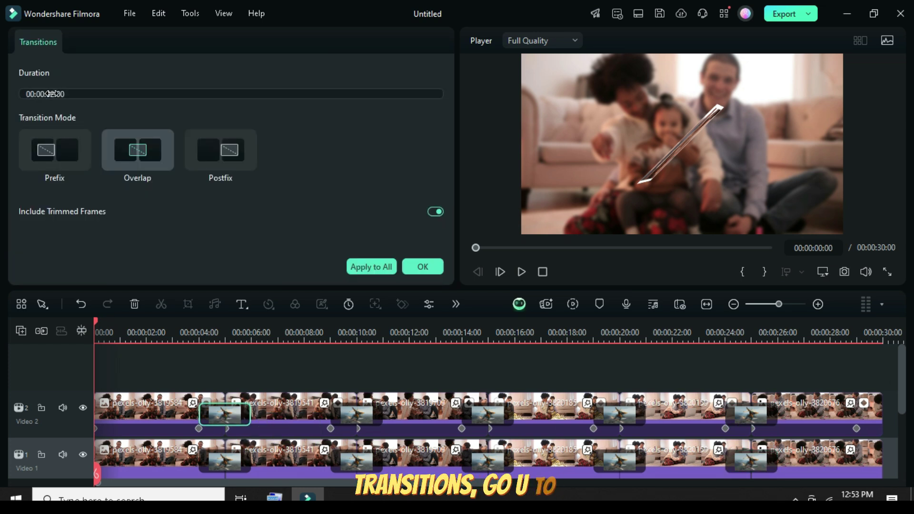
click(51, 94)
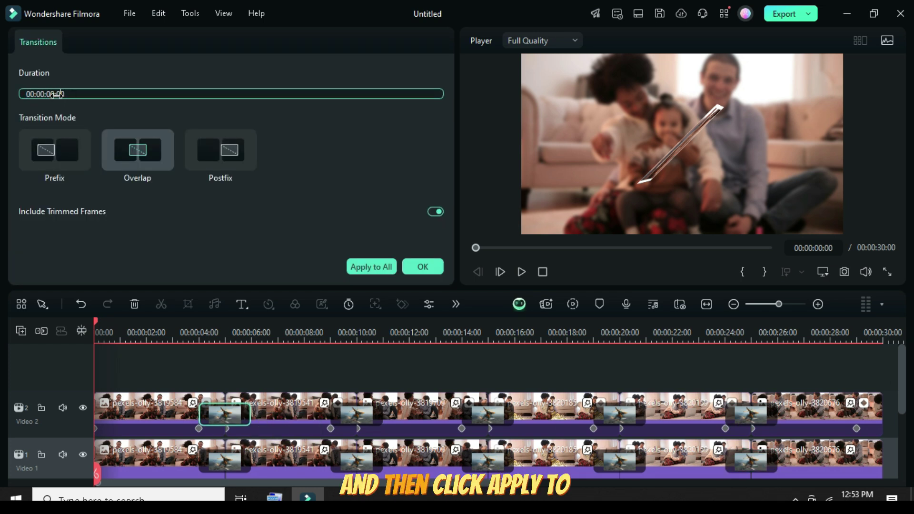
text(10)
key(Return)
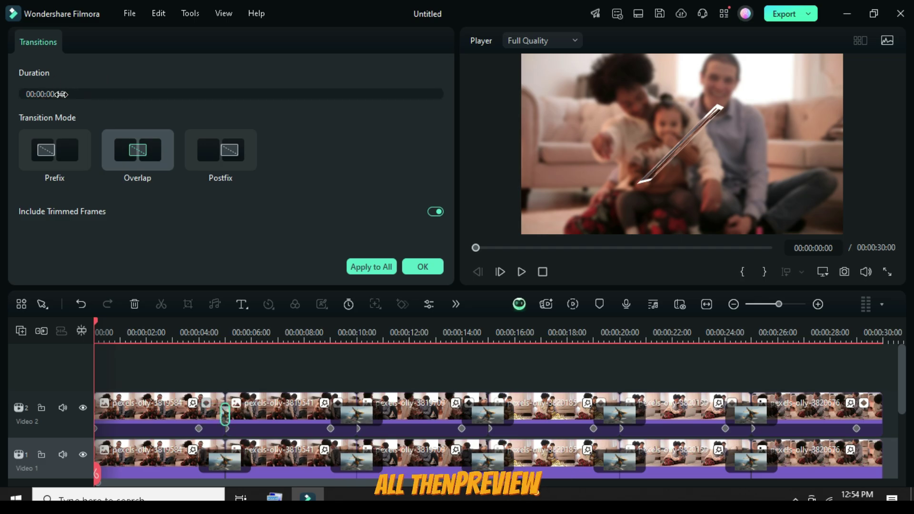
Step: Apply the 00:00:00:10 Dissolve to every clip on both tracks and render a preview
click(378, 265)
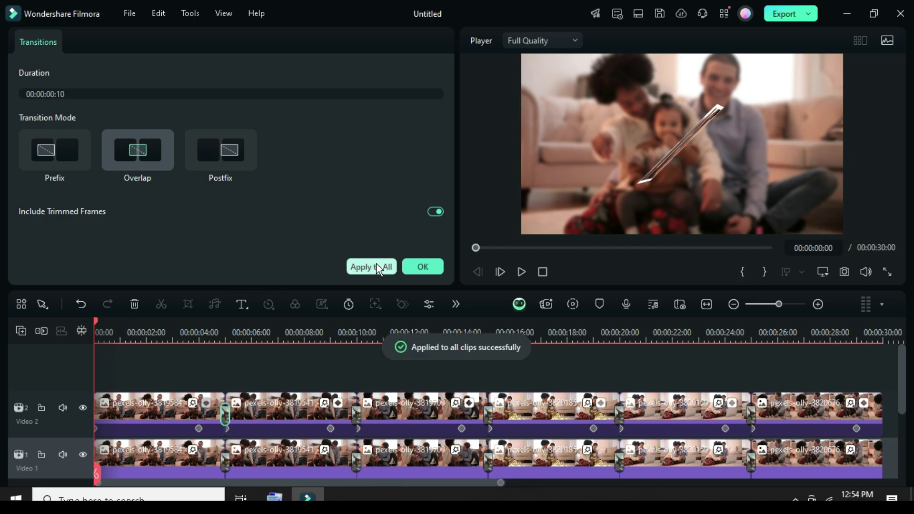
click(423, 266)
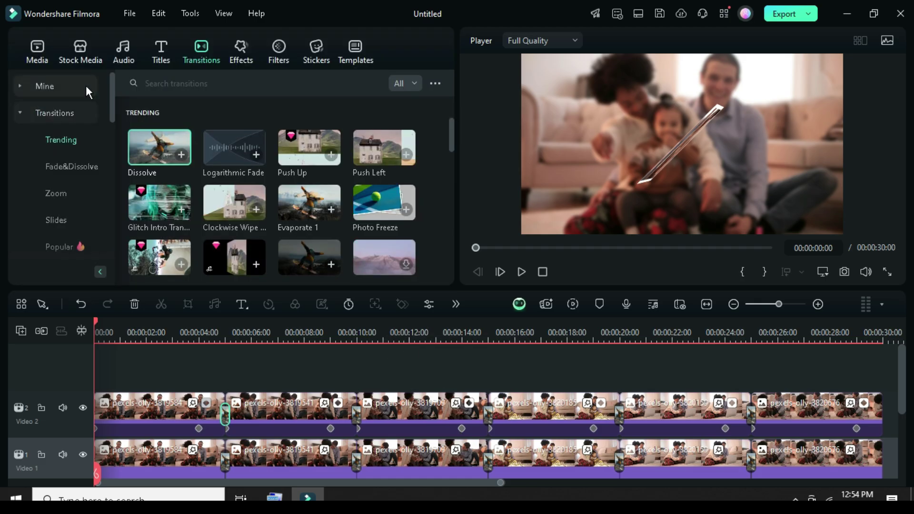
scroll(480, 333, down, 1)
click(572, 305)
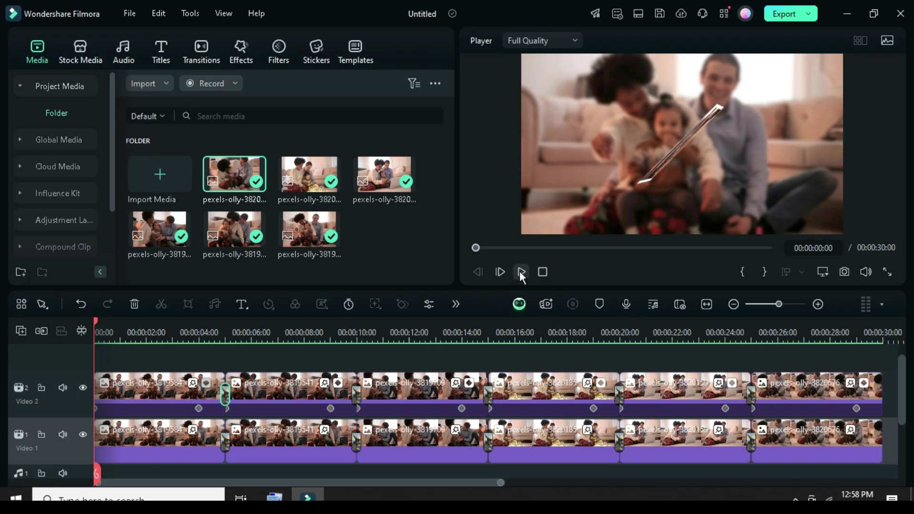
click(522, 271)
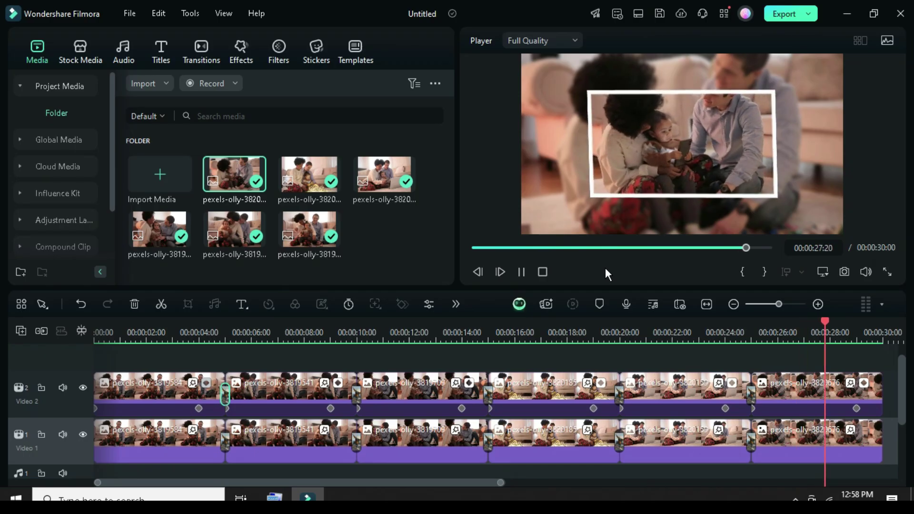
click(472, 248)
Step: Add a new empty Video 3 track above Video 2
scroll(157, 393, up, 1)
click(21, 330)
click(45, 347)
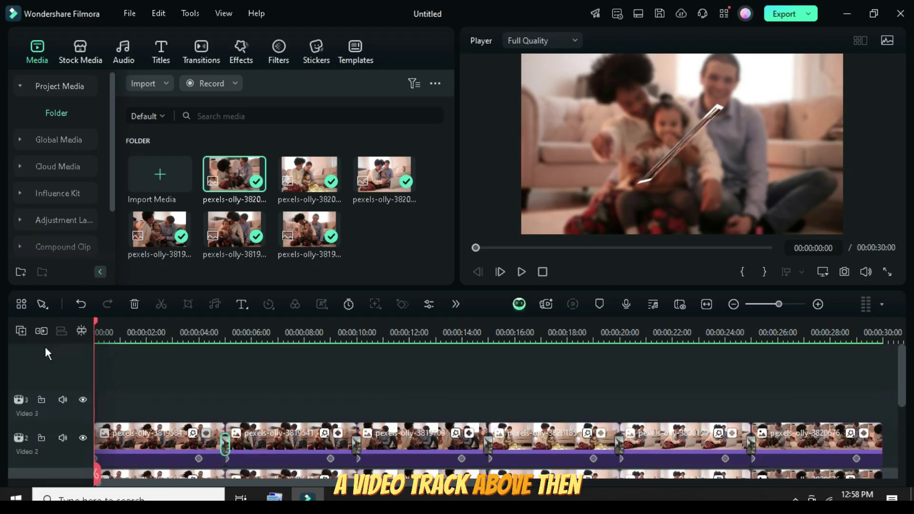
Step: Place the Apfel effect on Video 3 and stretch it across the full 30-second timeline
click(237, 54)
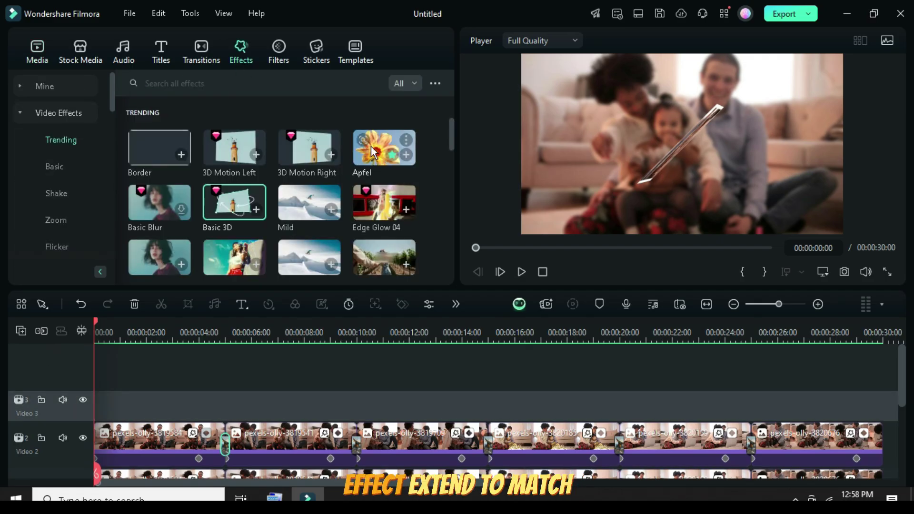
drag(373, 149, 135, 396)
drag(223, 402, 880, 402)
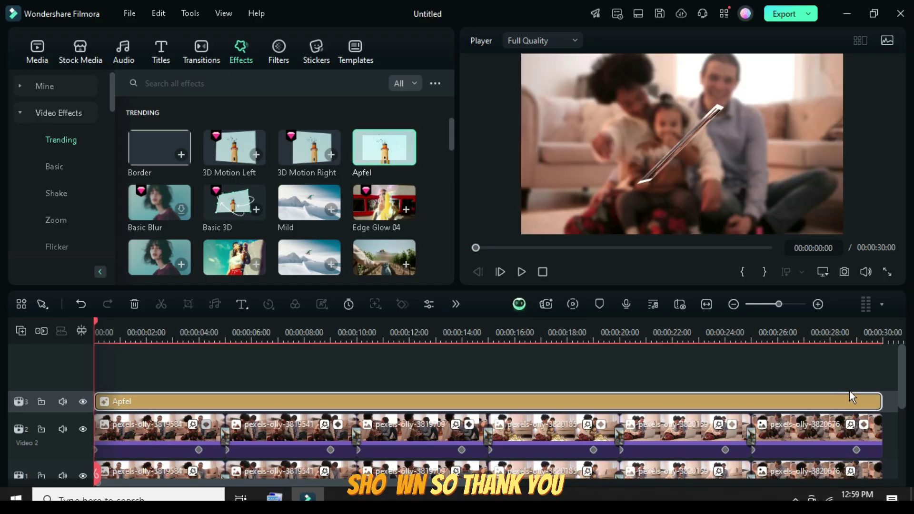
Step: Set the Apfel effect's Opacity to 30
double_click(450, 401)
click(409, 145)
text(30)
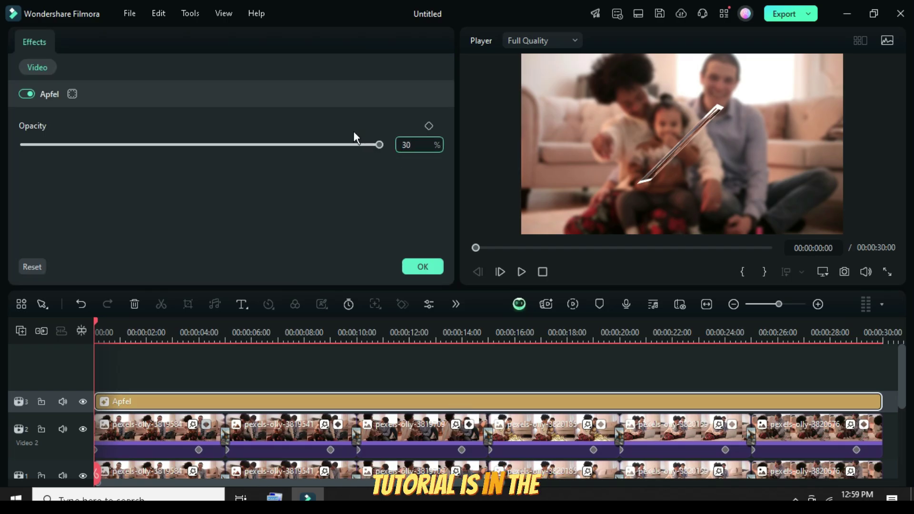